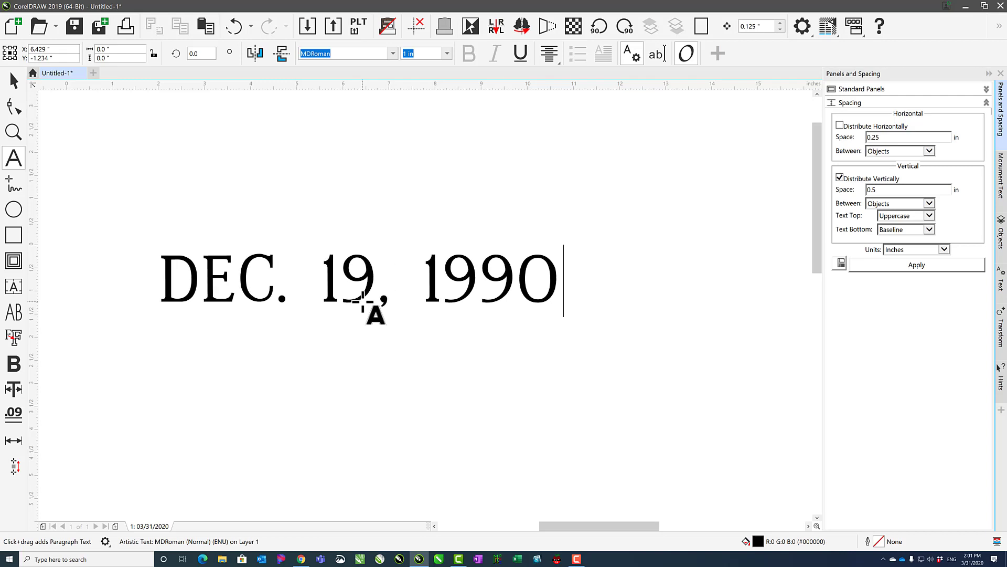
Finish editing the date text and move it about 1 inch to the right with the Pick tool.
{"action": "key", "text": "Escape"}
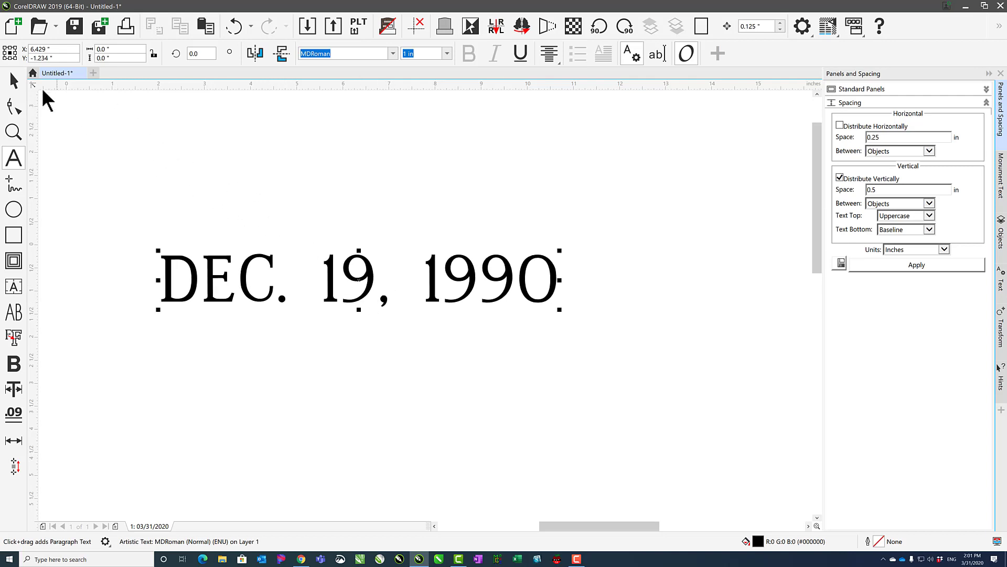
{"action": "left_click", "coordinate": [16, 87]}
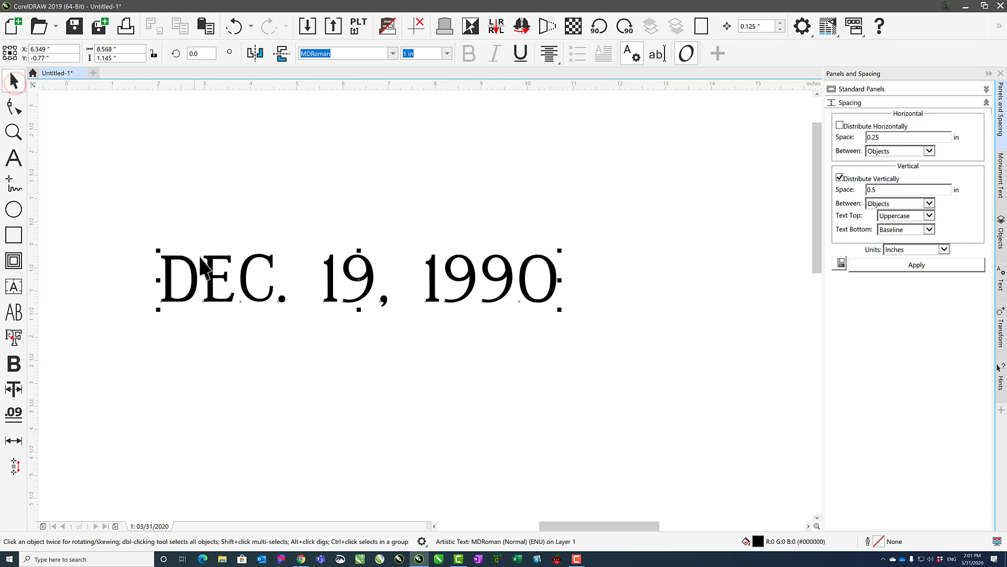
{"action": "left_click_drag", "start_coordinate": [209, 260], "coordinate": [260, 255]}
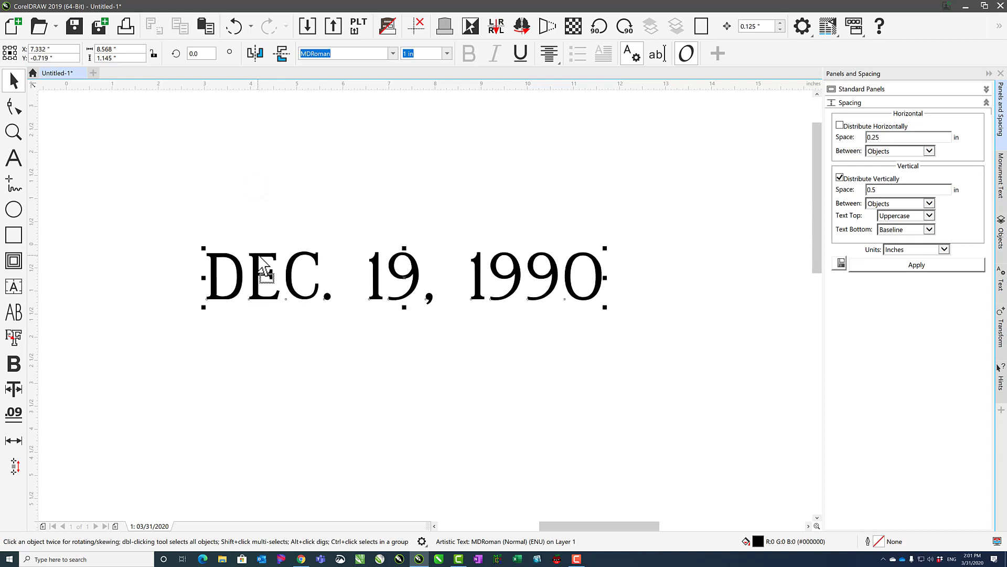
Rotate the date text freehand around its centre, first to near vertical and then back to nearly horizontal.
{"action": "left_click", "coordinate": [263, 268]}
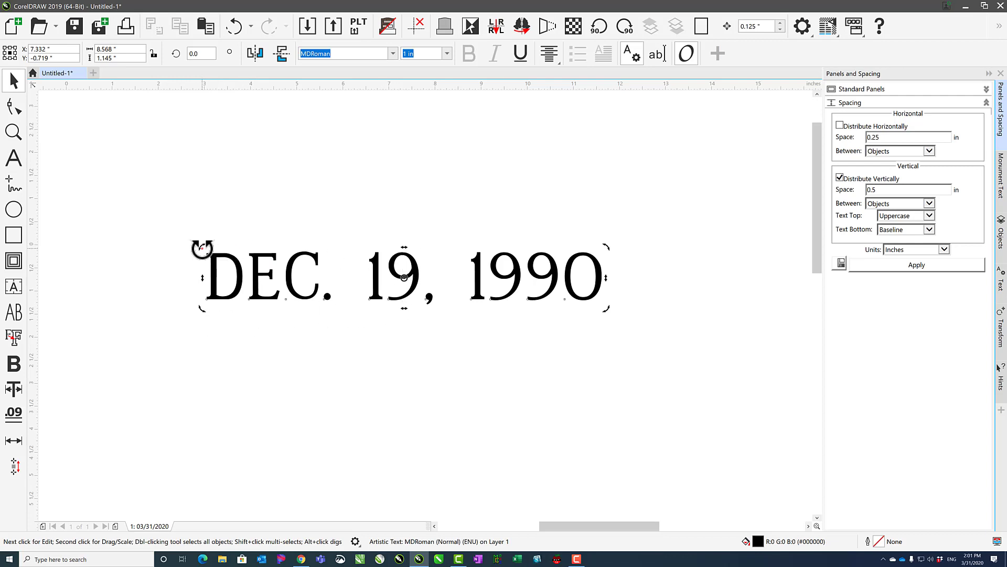
{"action": "left_click_drag", "start_coordinate": [202, 246], "coordinate": [417, 210]}
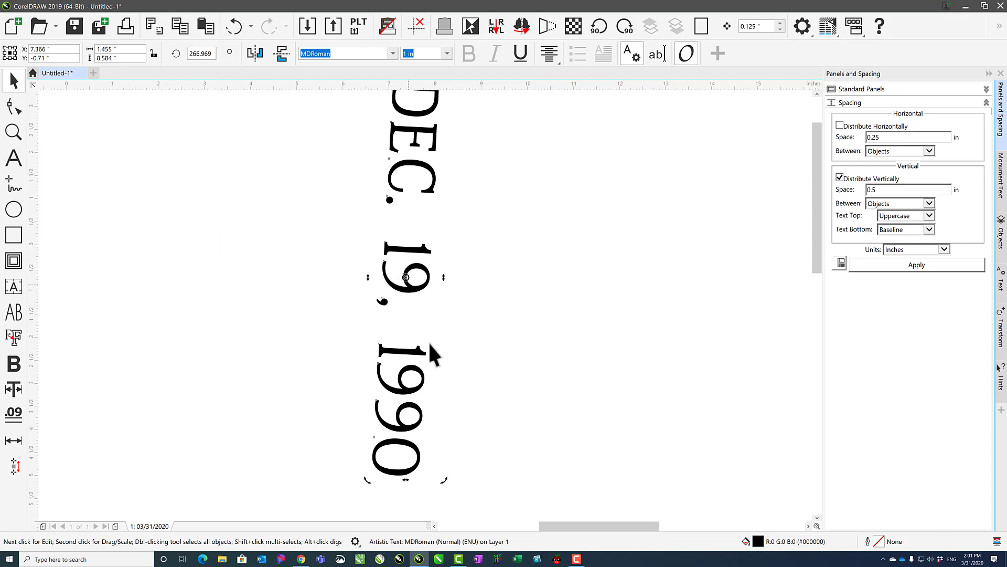
{"action": "left_click_drag", "start_coordinate": [444, 479], "coordinate": [549, 286]}
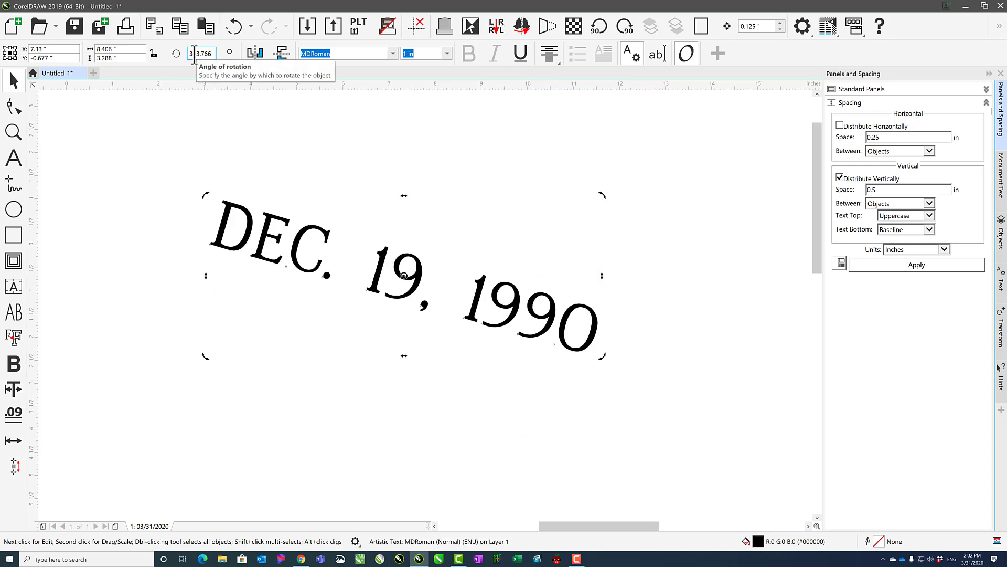
{"action": "left_click_drag", "start_coordinate": [603, 196], "coordinate": [567, 153]}
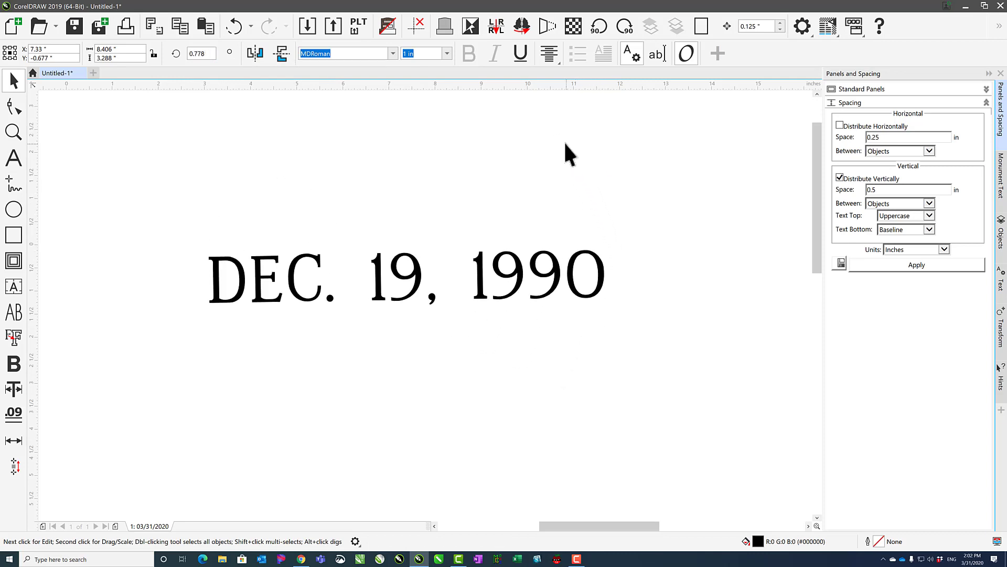
Set the date text's angle of rotation to 360 degrees.
{"action": "left_click", "coordinate": [212, 53]}
{"action": "type", "text": "360"}
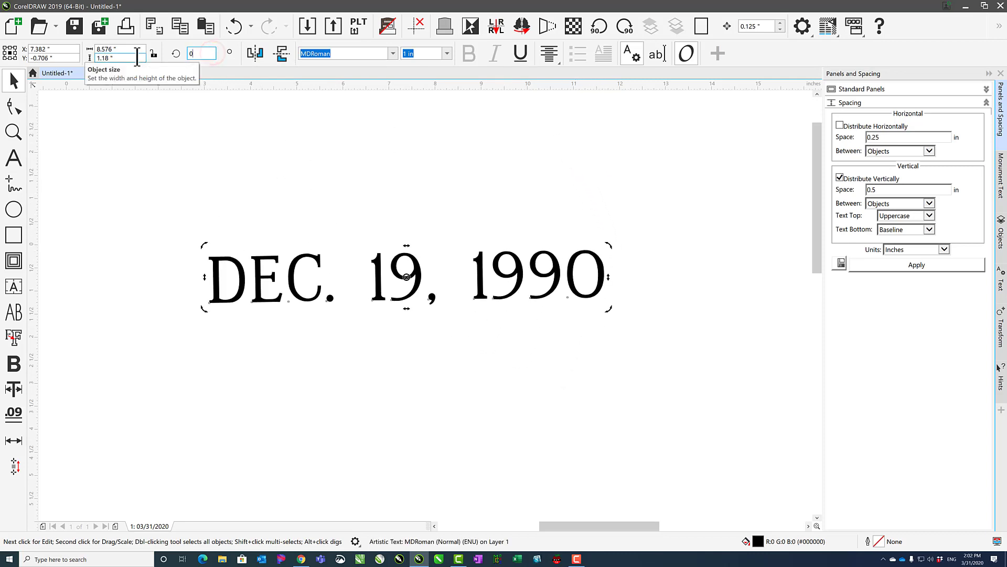
{"action": "key", "text": "Return"}
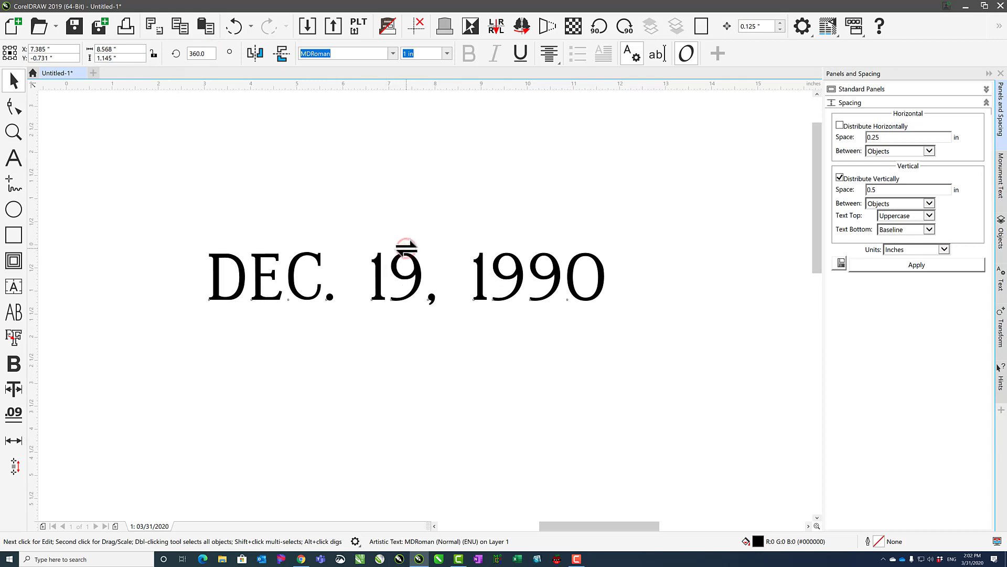
Skew the date text horizontally and then vertically, and undo both skews.
{"action": "left_click_drag", "start_coordinate": [408, 247], "coordinate": [415, 249]}
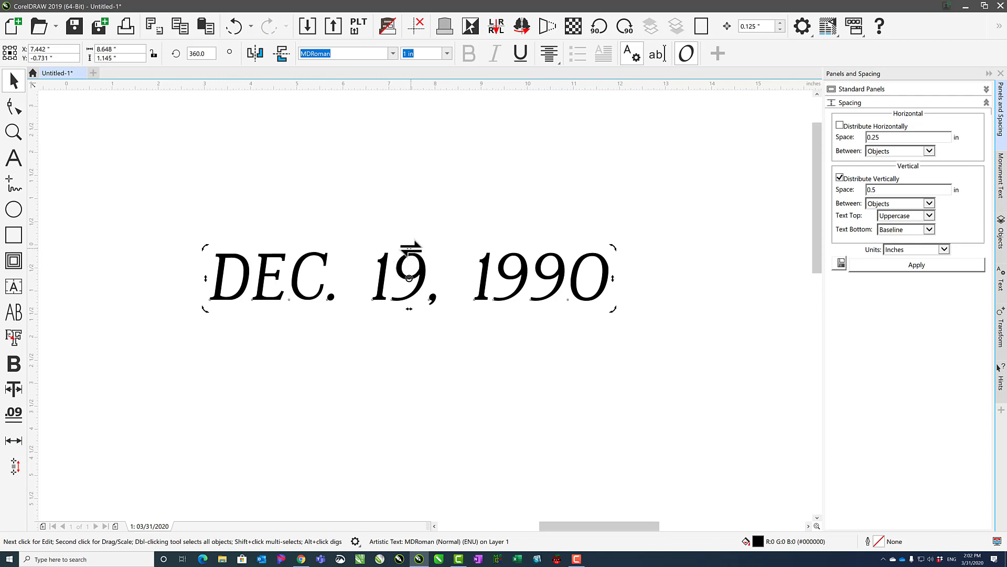
{"action": "mouse_move", "coordinate": [612, 278]}
{"action": "left_mouse_down"}
{"action": "mouse_move", "coordinate": [612, 346]}
{"action": "mouse_move", "coordinate": [611, 268]}
{"action": "mouse_move", "coordinate": [604, 276]}
{"action": "left_mouse_up"}
{"action": "left_click", "coordinate": [234, 26]}
{"action": "left_click", "coordinate": [232, 25]}
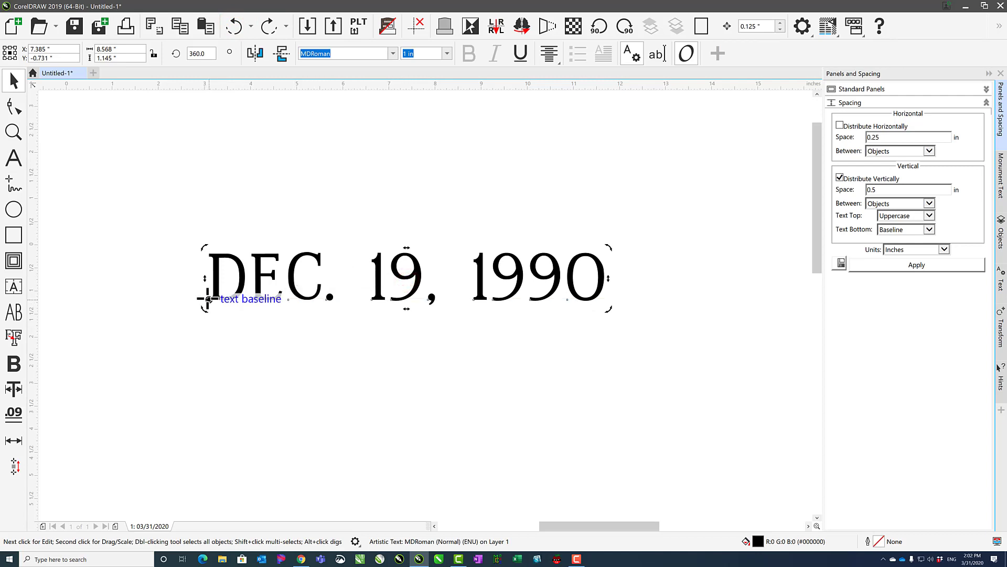
Move the rotation centre to the start of the text baseline and rotate the date text slightly freehand.
{"action": "left_click_drag", "start_coordinate": [208, 299], "coordinate": [207, 298]}
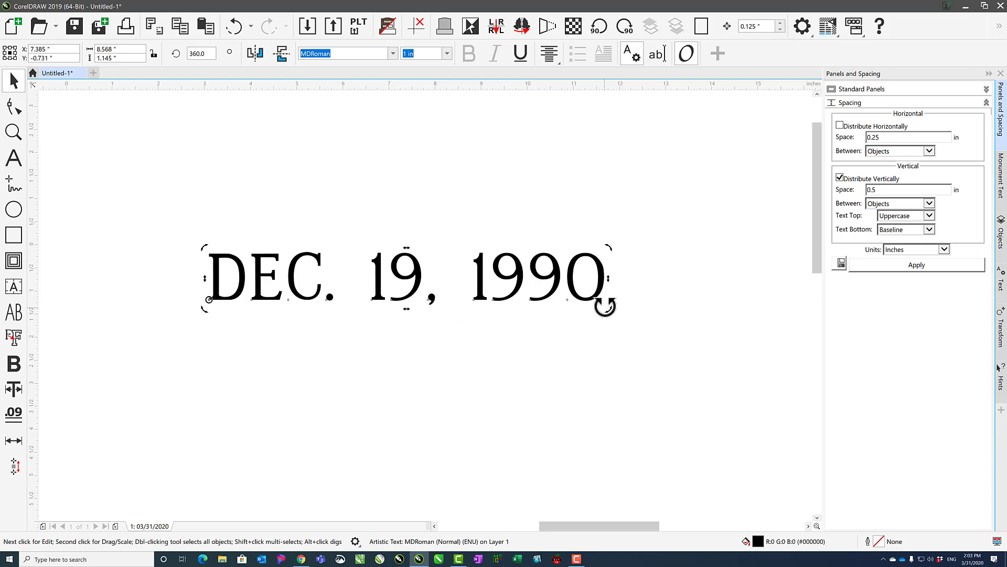
{"action": "left_click_drag", "start_coordinate": [609, 308], "coordinate": [550, 297]}
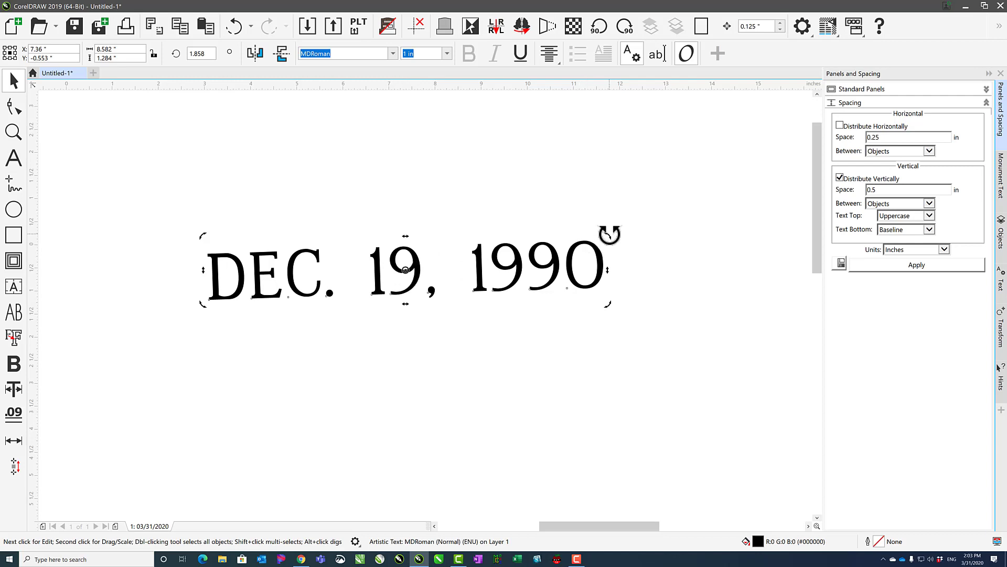
{"action": "left_click_drag", "start_coordinate": [610, 234], "coordinate": [617, 258]}
Set the date text's angle of rotation to 0 degrees.
{"action": "left_click", "coordinate": [212, 54]}
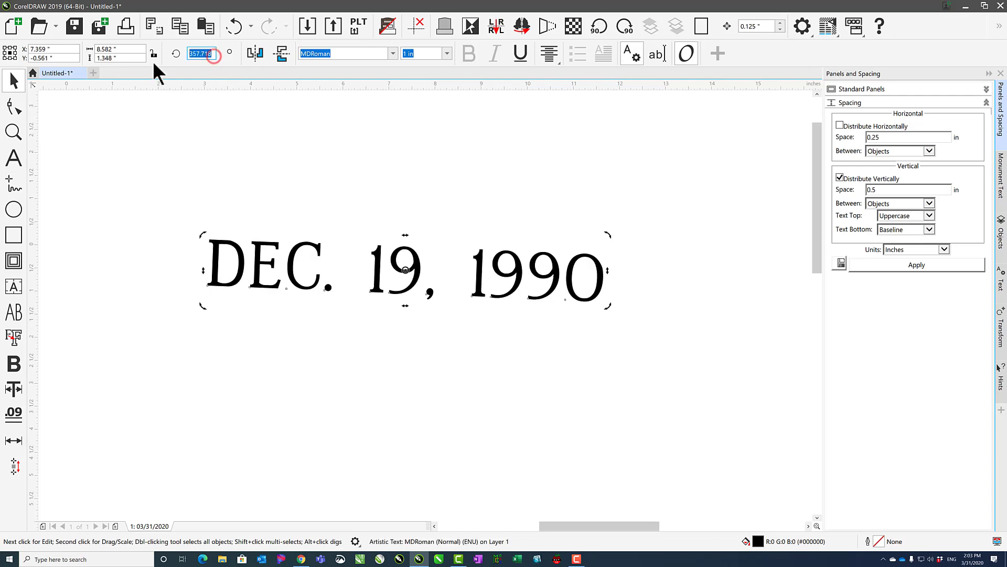
{"action": "type", "text": "0"}
{"action": "key", "text": "Return"}
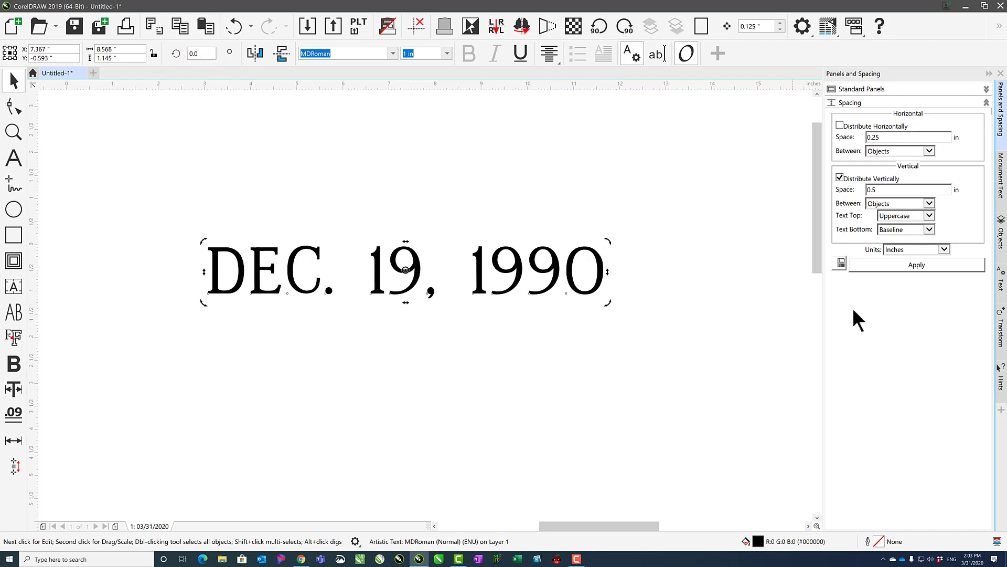
Show the rotate and skew Hints, and skew the date text to the right to a width of about 8.74 inches.
{"action": "left_click", "coordinate": [1003, 385]}
{"action": "mouse_move", "coordinate": [608, 242]}
{"action": "left_mouse_down"}
{"action": "mouse_move", "coordinate": [535, 170]}
{"action": "mouse_move", "coordinate": [472, 132]}
{"action": "mouse_move", "coordinate": [377, 140]}
{"action": "mouse_move", "coordinate": [504, 173]}
{"action": "mouse_move", "coordinate": [525, 223]}
{"action": "mouse_move", "coordinate": [557, 256]}
{"action": "left_mouse_up"}
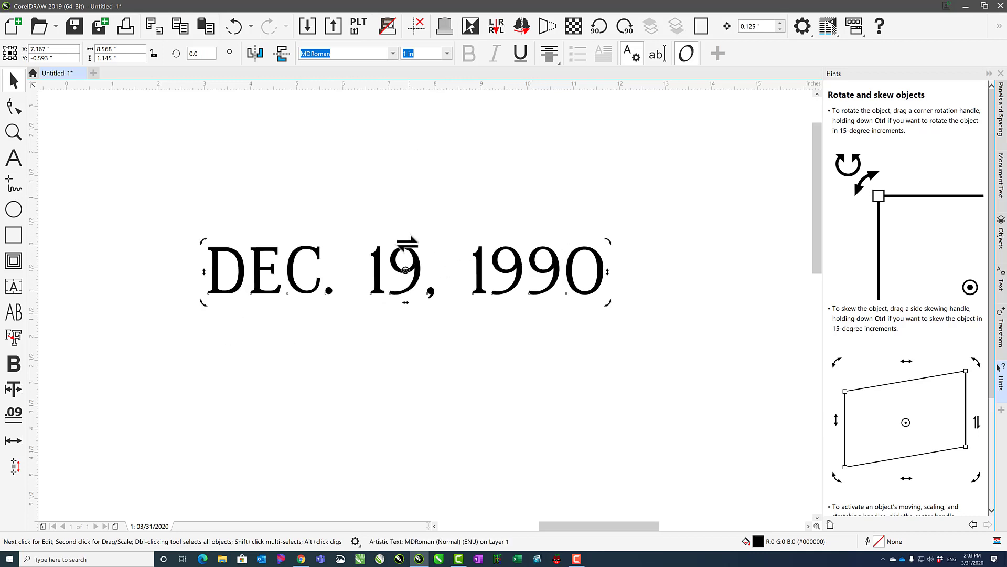
{"action": "left_click_drag", "start_coordinate": [407, 242], "coordinate": [443, 242]}
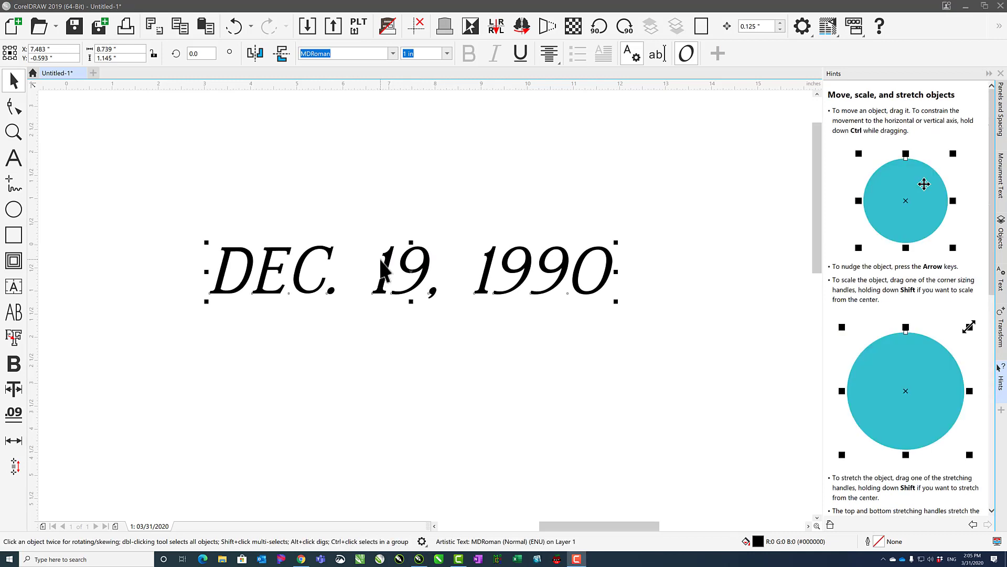
Select the date text to check its object details in the status bar, and deselect it.
{"action": "left_click", "coordinate": [383, 173]}
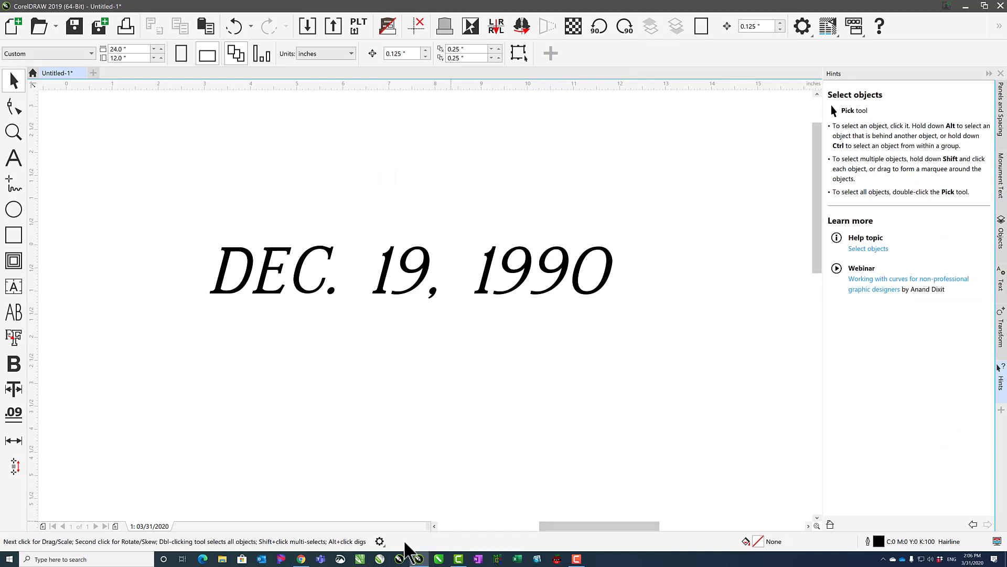
{"action": "left_click", "coordinate": [391, 268]}
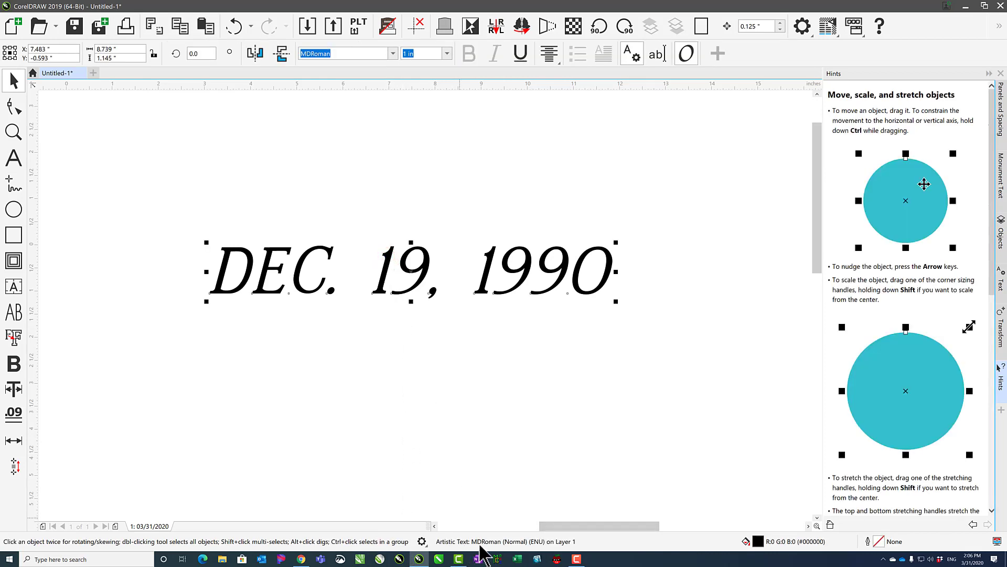
{"action": "left_click", "coordinate": [262, 185]}
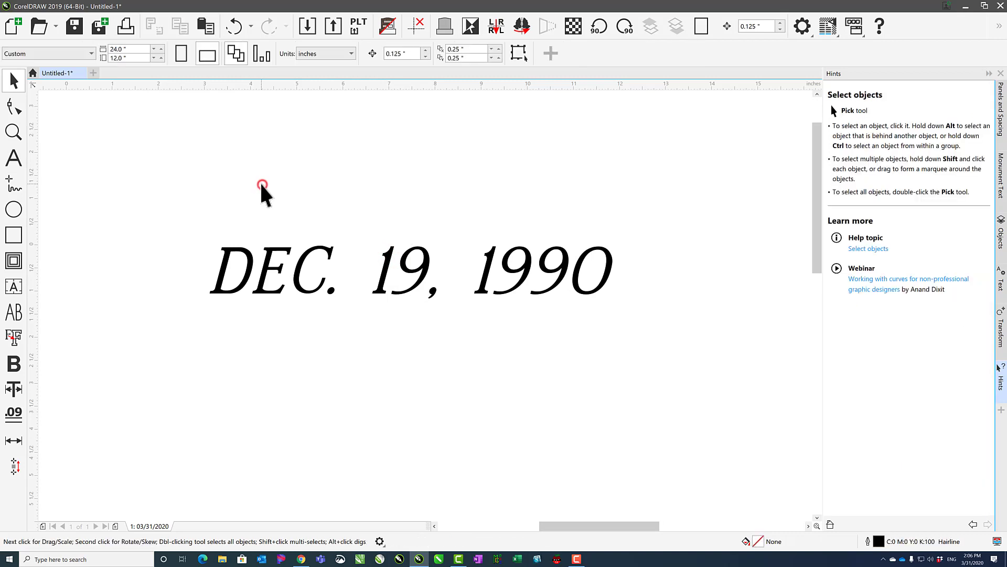
Draw a rectangle about 10.29 by 2.29 inches around the date text.
{"action": "left_click", "coordinate": [13, 234]}
{"action": "left_click_drag", "start_coordinate": [176, 223], "coordinate": [651, 331]}
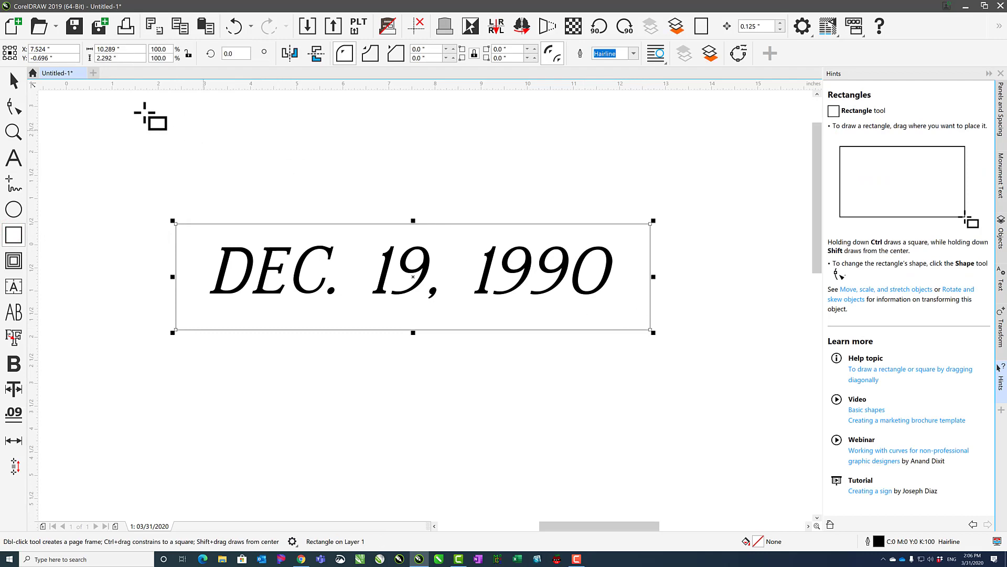
{"action": "left_click", "coordinate": [12, 80]}
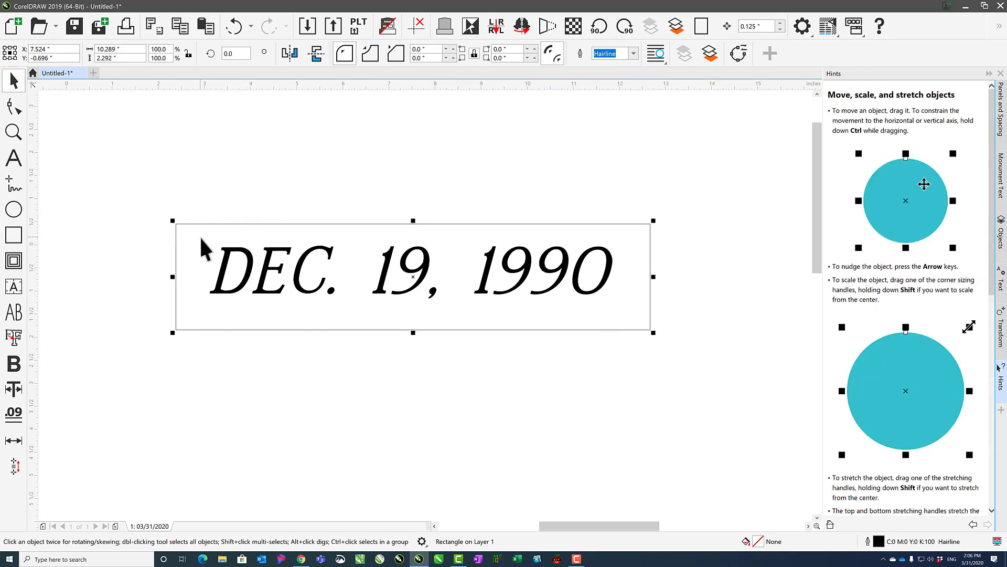
Add the date text to the selected rectangle and centre the rectangle on the text horizontally and vertically.
{"action": "left_click", "coordinate": [227, 252], "text": "shift"}
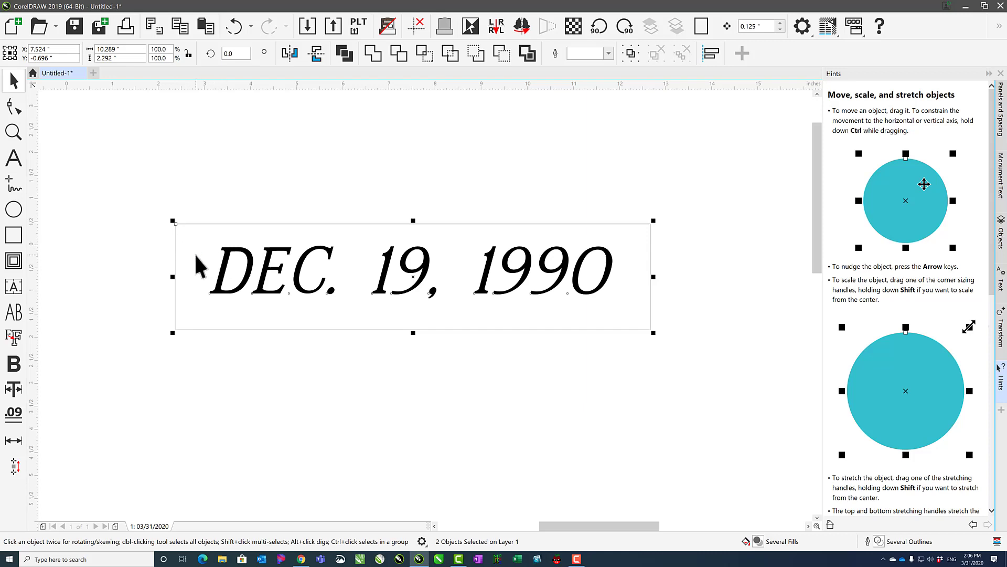
{"action": "key", "text": "ctrl+Left"}
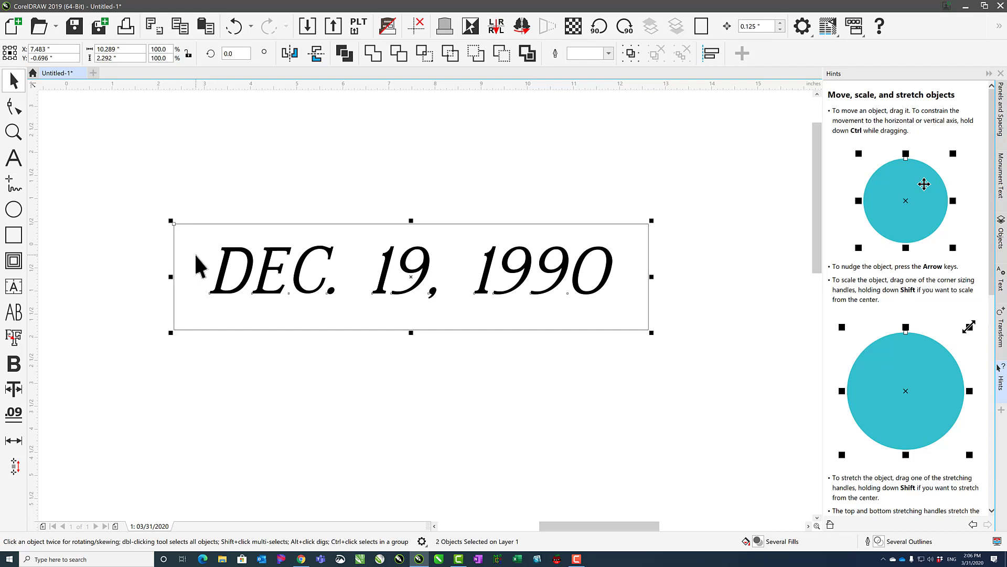
{"action": "key", "text": "e"}
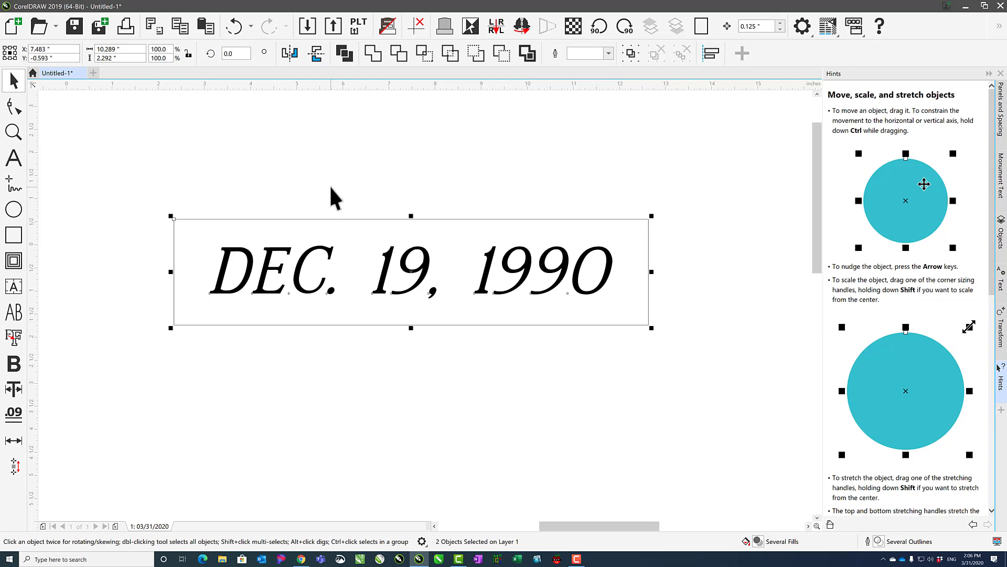
Align the rectangle to the date text's bottom, top, left and finally right edges.
{"action": "key", "text": "b"}
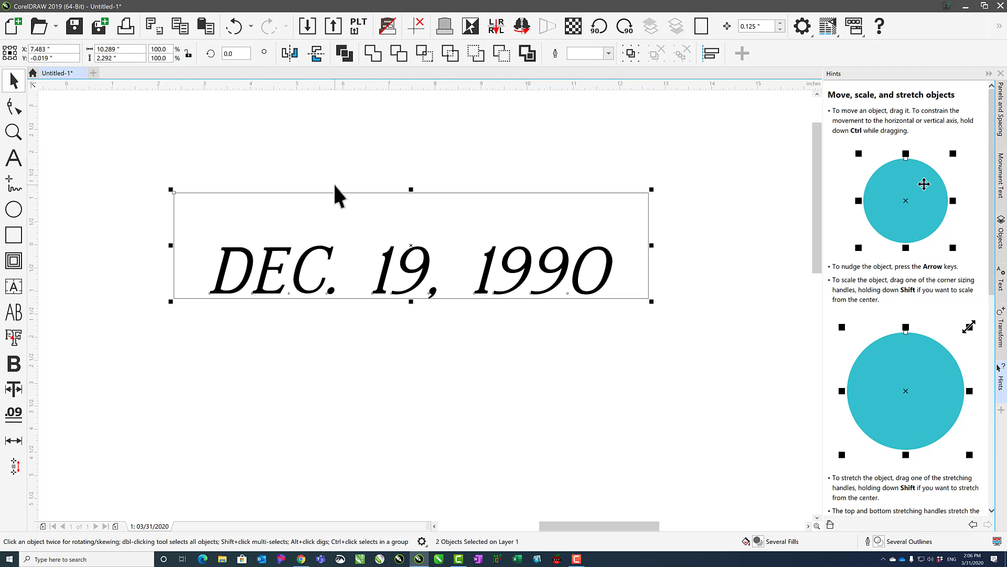
{"action": "key", "text": "t"}
{"action": "key", "text": "l"}
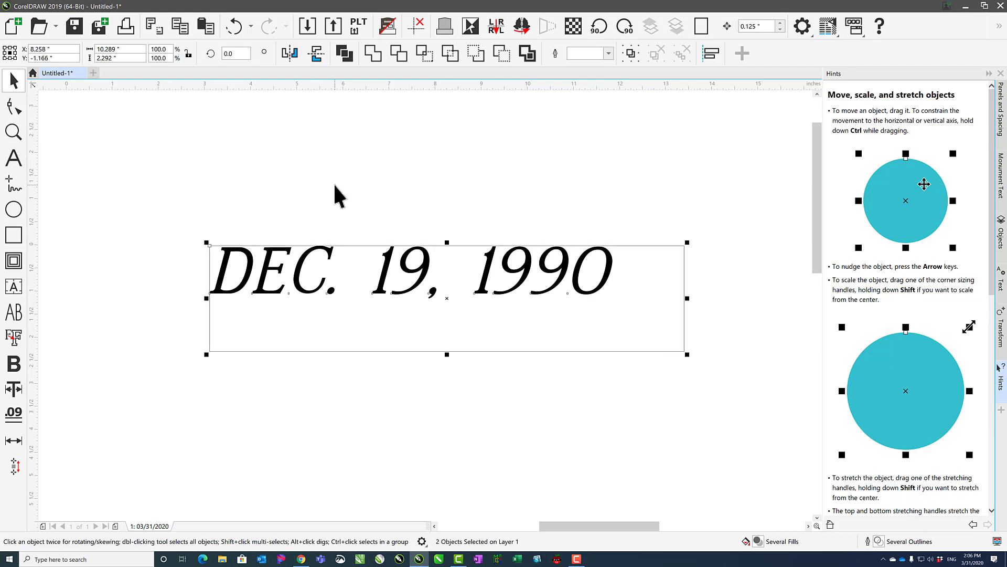
{"action": "key", "text": "r"}
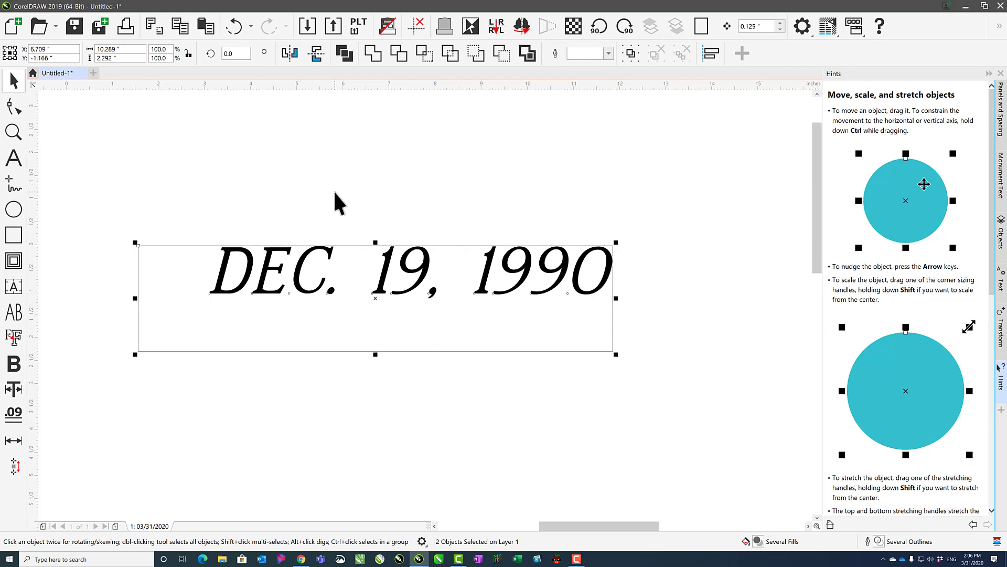
Reselect the date text first and the rectangle last, and align the text to the rectangle's left and bottom edges.
{"action": "left_click", "coordinate": [291, 218]}
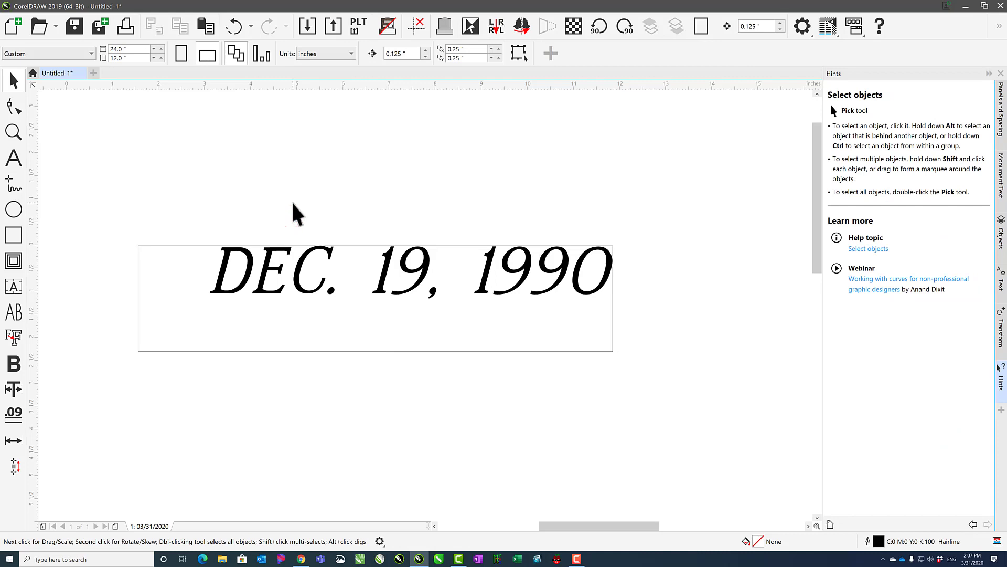
{"action": "left_click", "coordinate": [250, 263]}
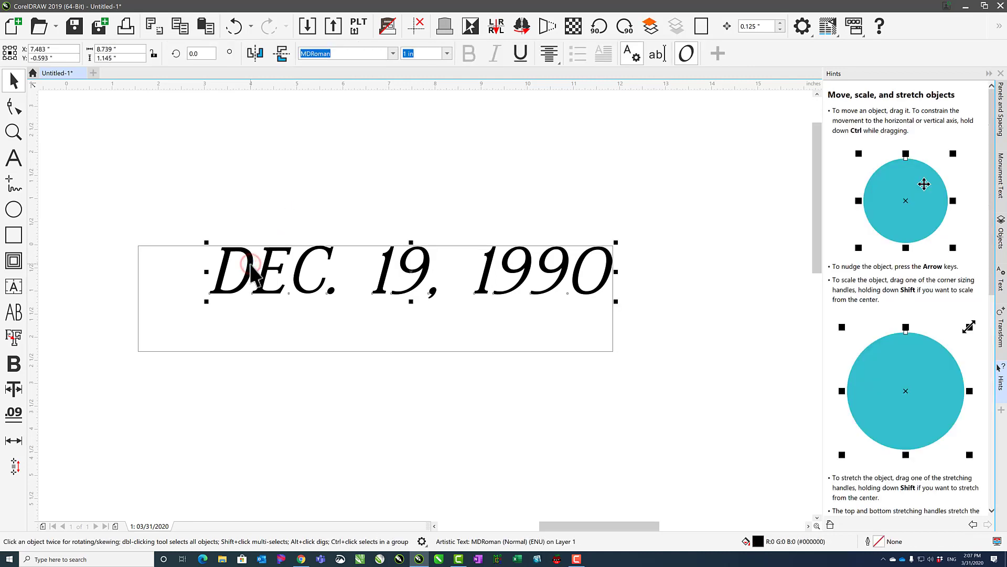
{"action": "left_click", "coordinate": [191, 246], "text": "shift"}
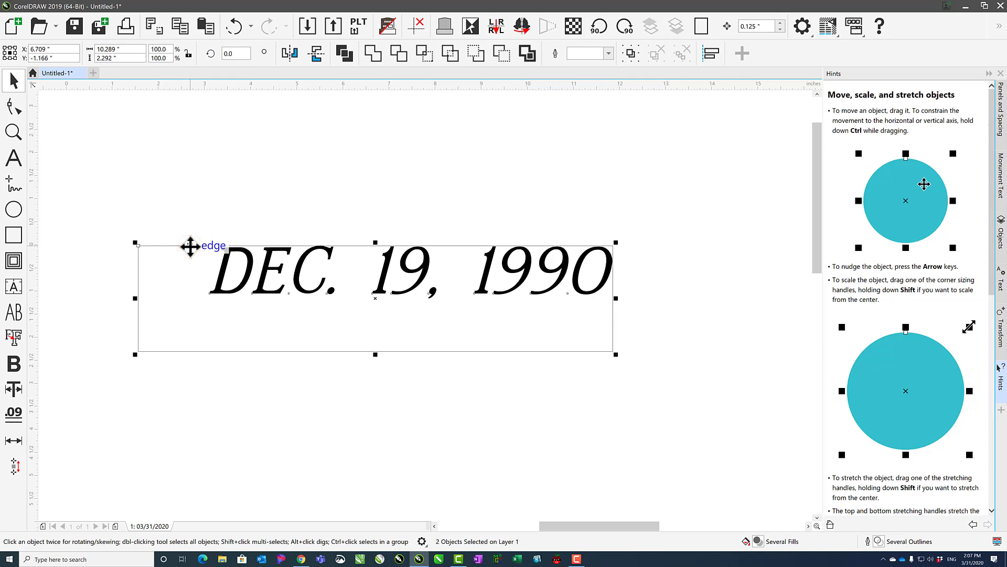
{"action": "key", "text": "l"}
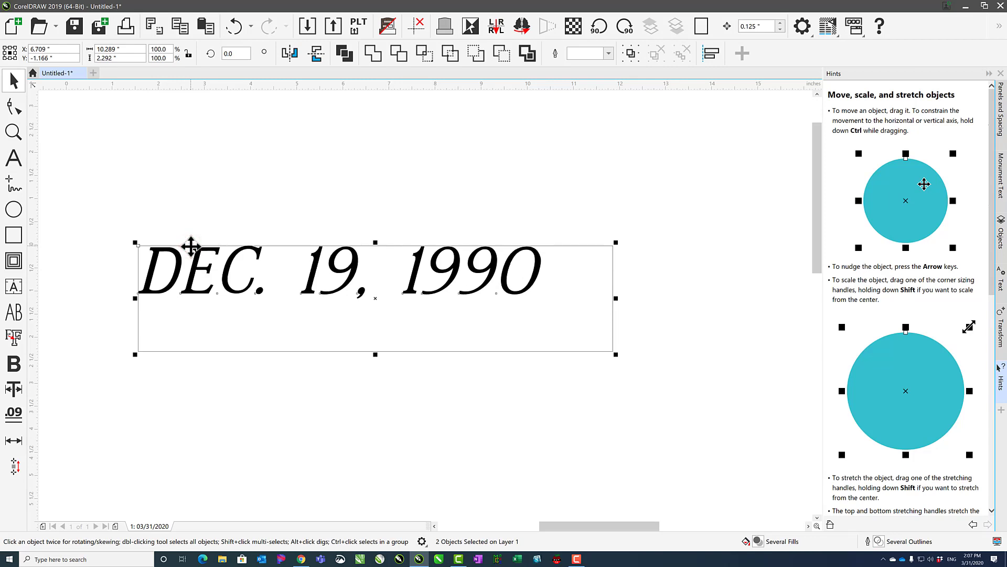
{"action": "key", "text": "b"}
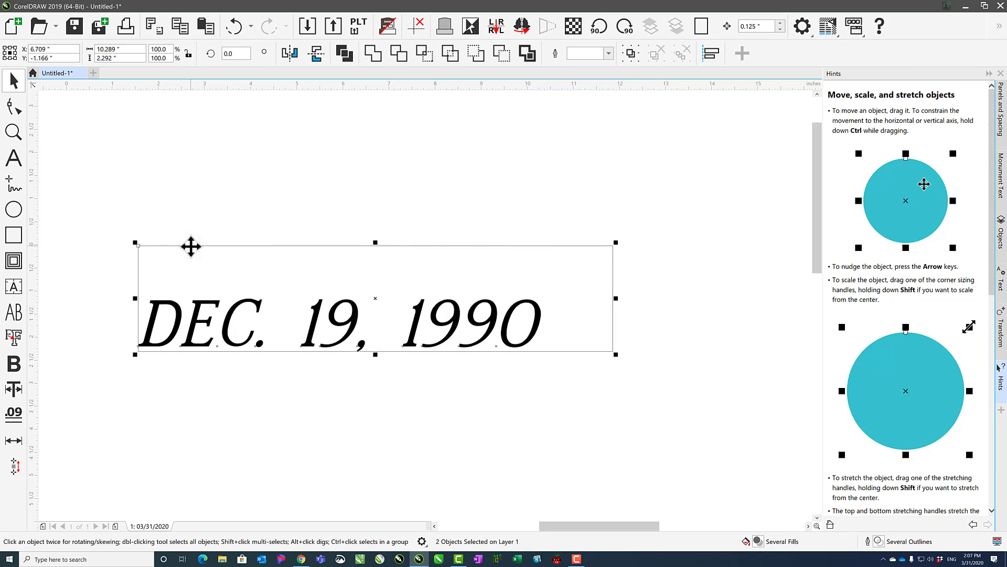
Centre the date text horizontally and vertically within the rectangle, and clear the selection.
{"action": "key", "text": "c"}
{"action": "key", "text": "e"}
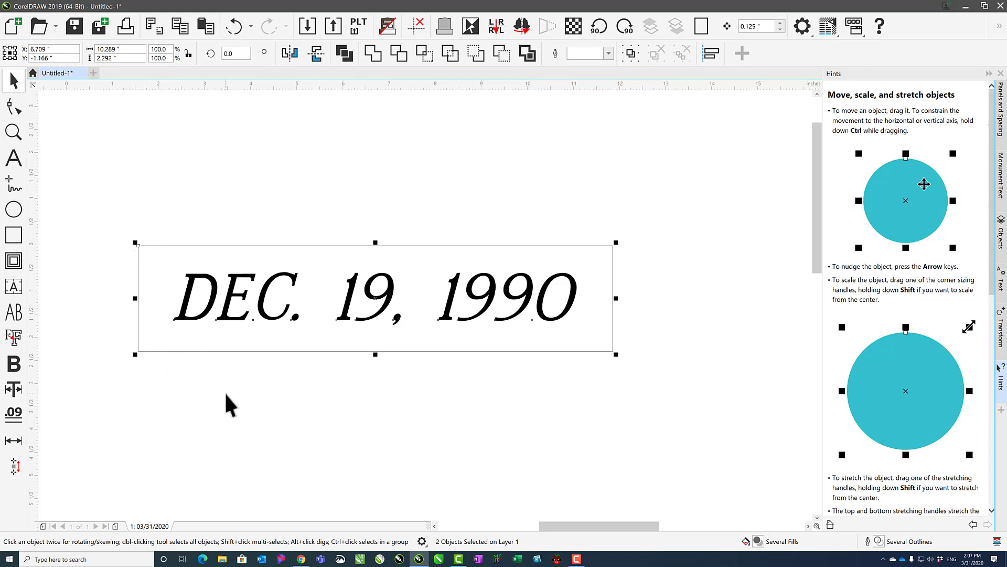
{"action": "left_click", "coordinate": [325, 417]}
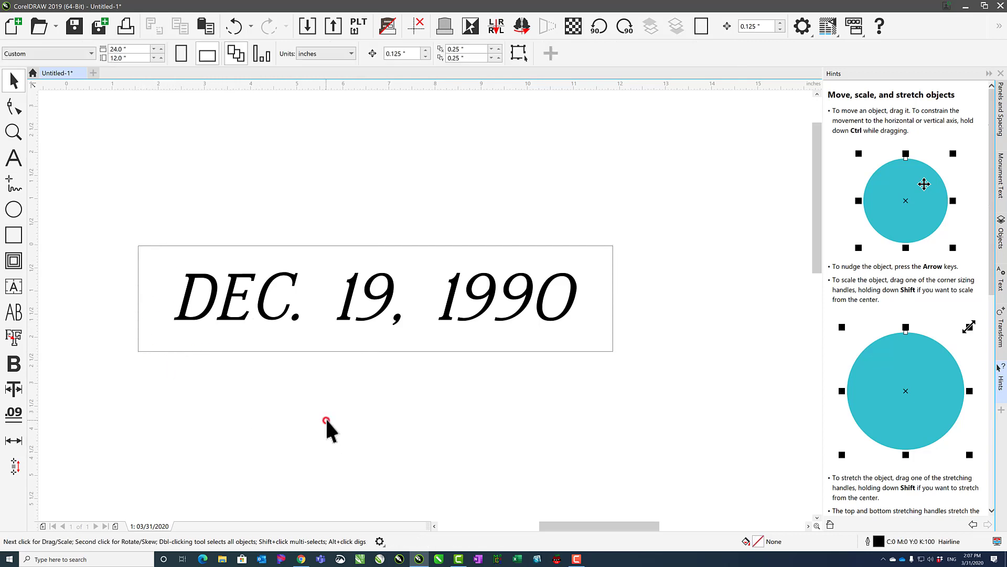
Enable treating all objects as filled, select the unfilled rectangle from inside its outline, show its rotation handles and clear the selection.
{"action": "left_click", "coordinate": [231, 246]}
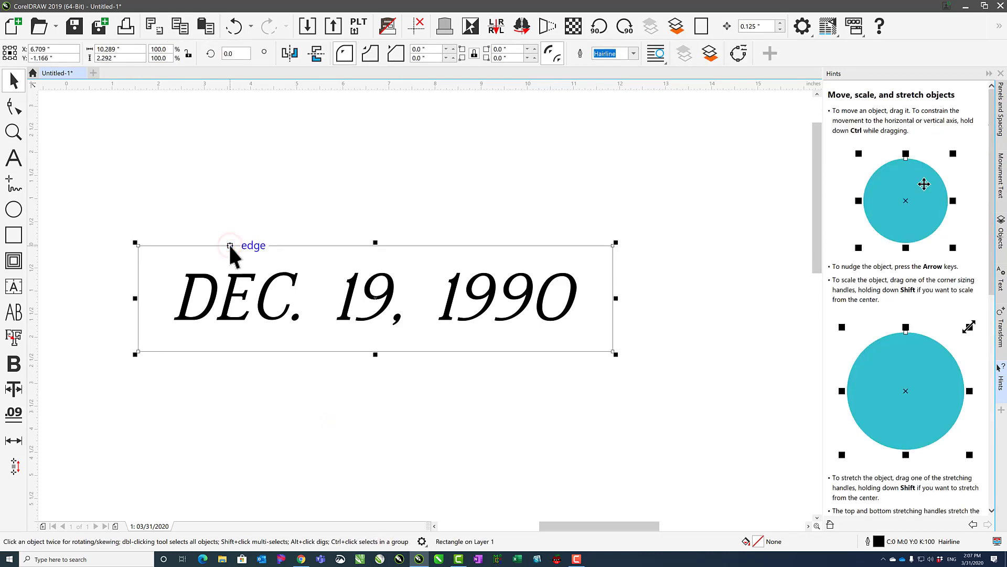
{"action": "left_click", "coordinate": [314, 421]}
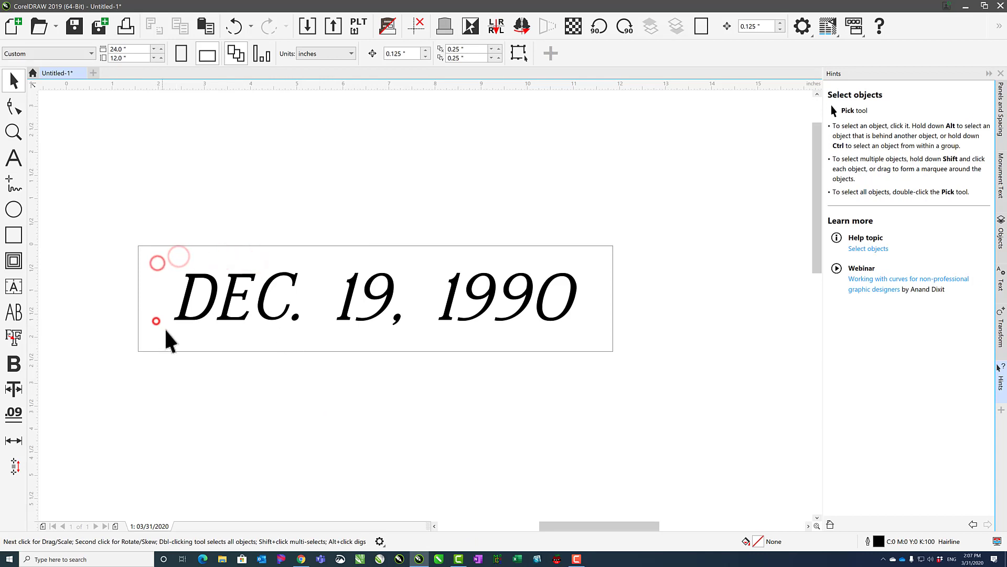
{"action": "left_click", "coordinate": [516, 55]}
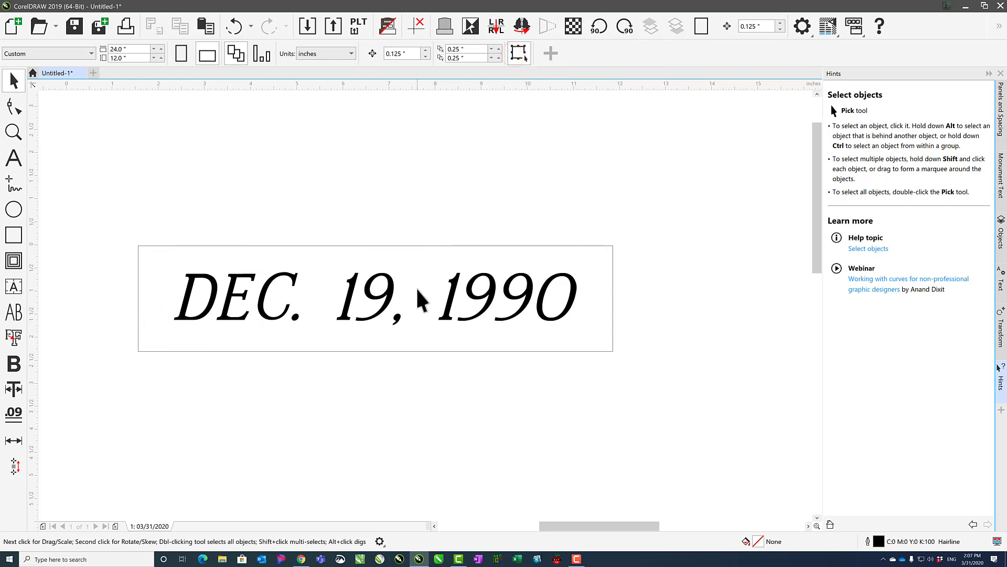
{"action": "left_click", "coordinate": [431, 259]}
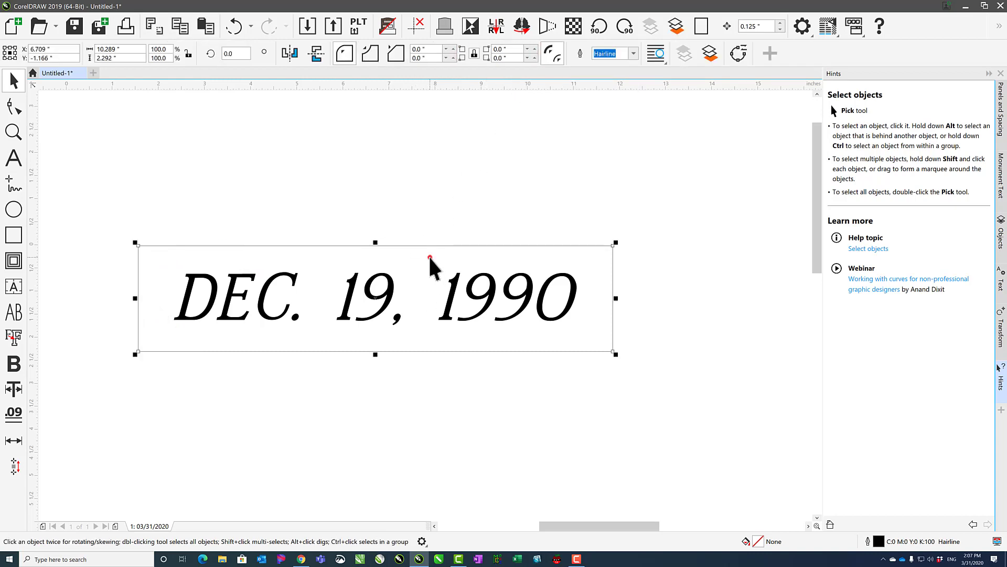
{"action": "left_click", "coordinate": [149, 262]}
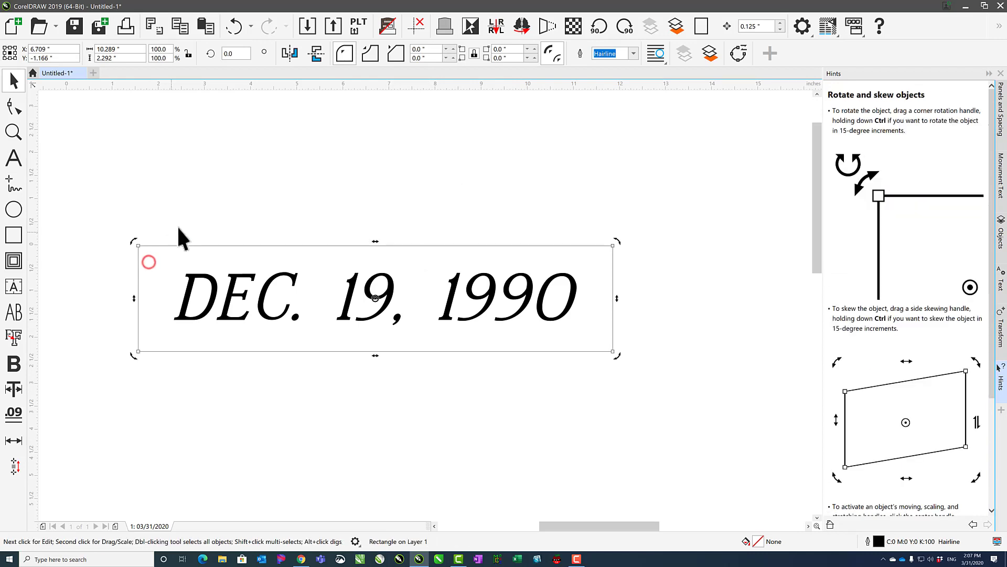
{"action": "left_click", "coordinate": [525, 138]}
Give the rectangle around the date text a uniform fill and set its colour to red, #FF0000.
{"action": "left_click", "coordinate": [456, 245]}
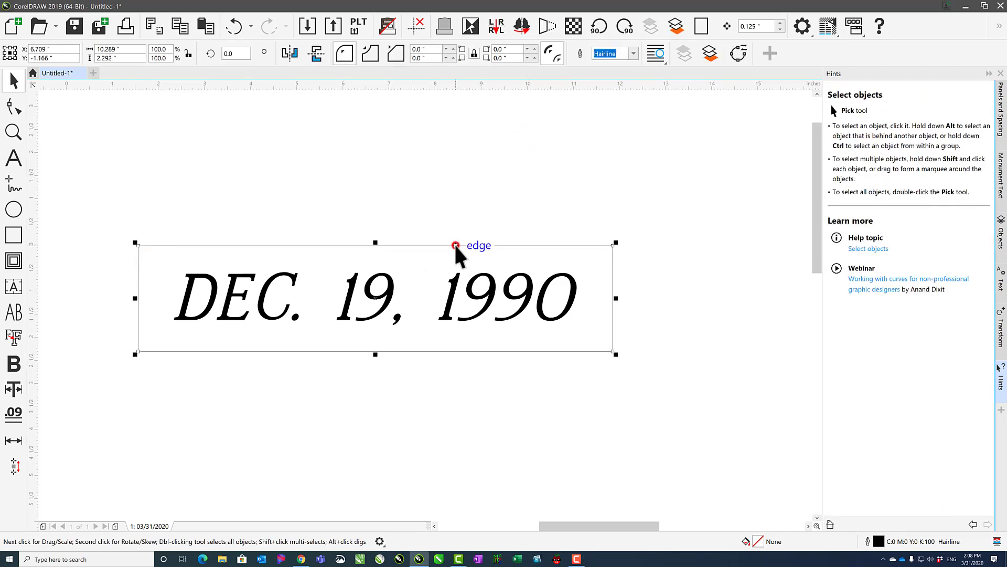
{"action": "double_click", "coordinate": [758, 541]}
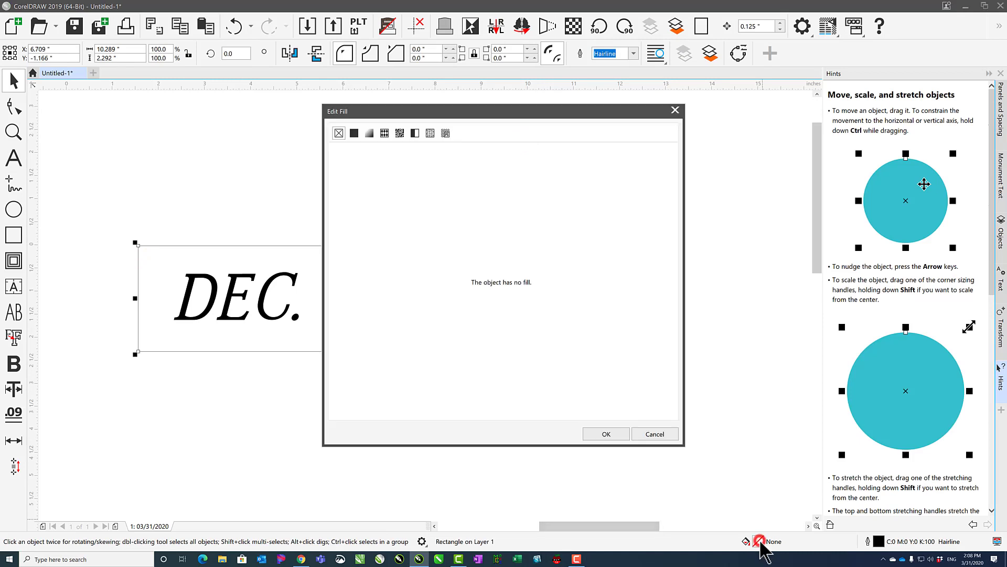
{"action": "left_click", "coordinate": [354, 134]}
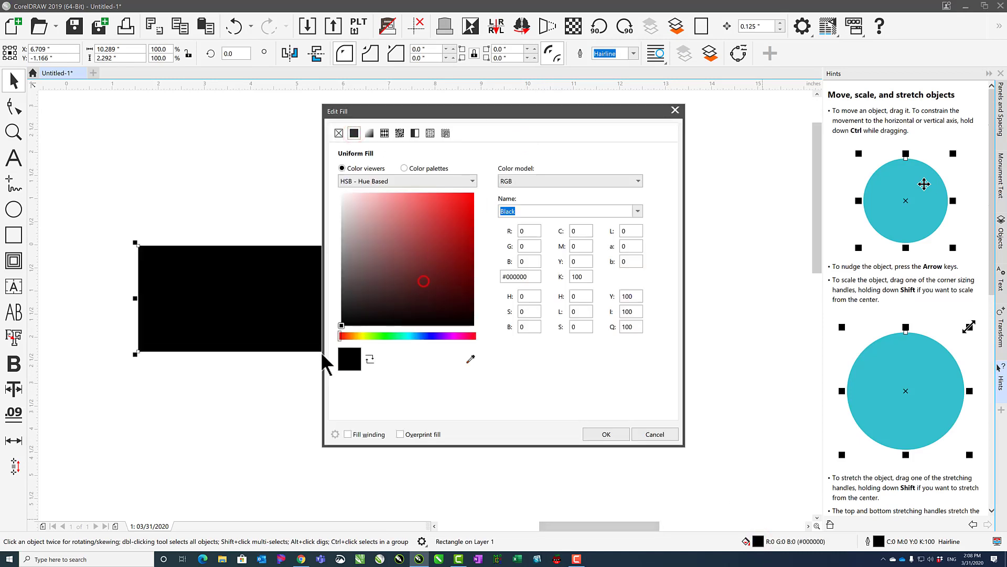
{"action": "left_click", "coordinate": [604, 434]}
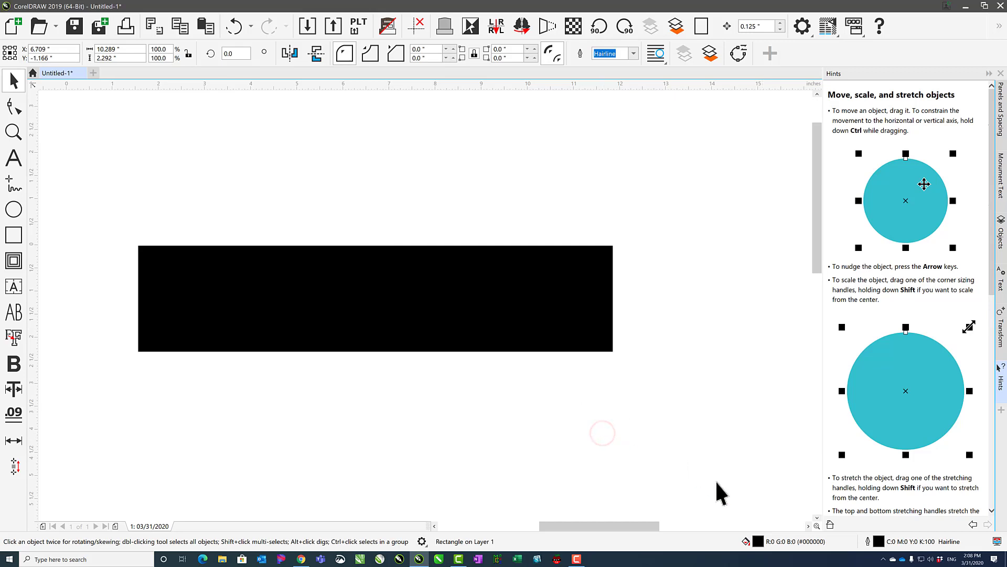
{"action": "double_click", "coordinate": [758, 541]}
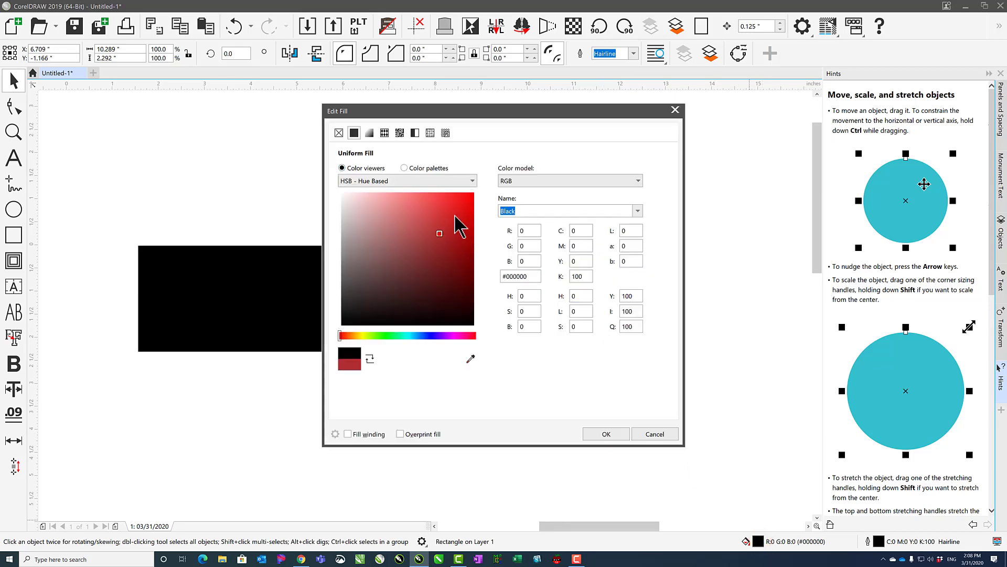
{"action": "left_click_drag", "start_coordinate": [455, 215], "coordinate": [489, 166]}
{"action": "left_click", "coordinate": [606, 434]}
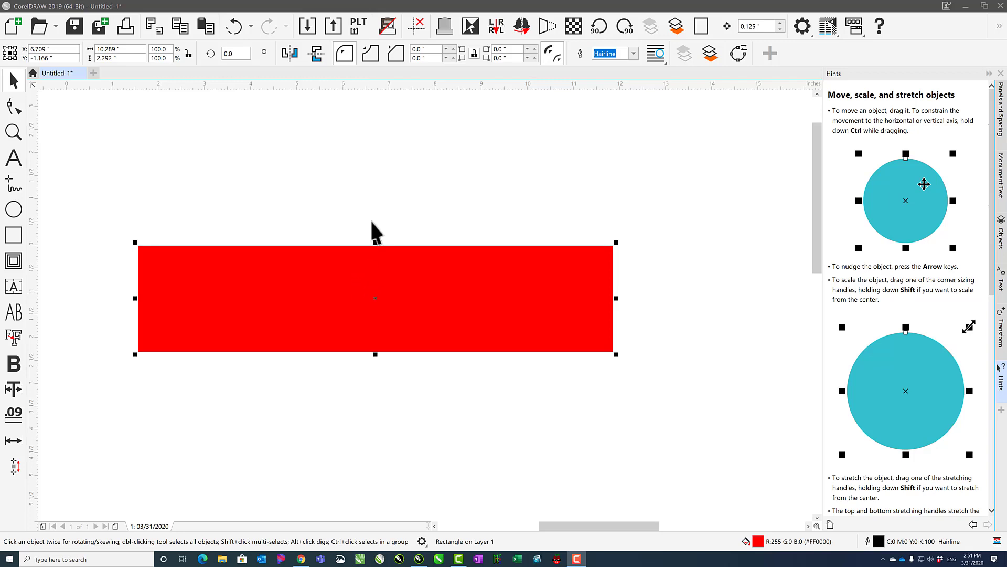
Select the date text hidden behind the red rectangle in wireframe view, return to the filled view and clear the selection.
{"action": "left_click", "coordinate": [387, 25]}
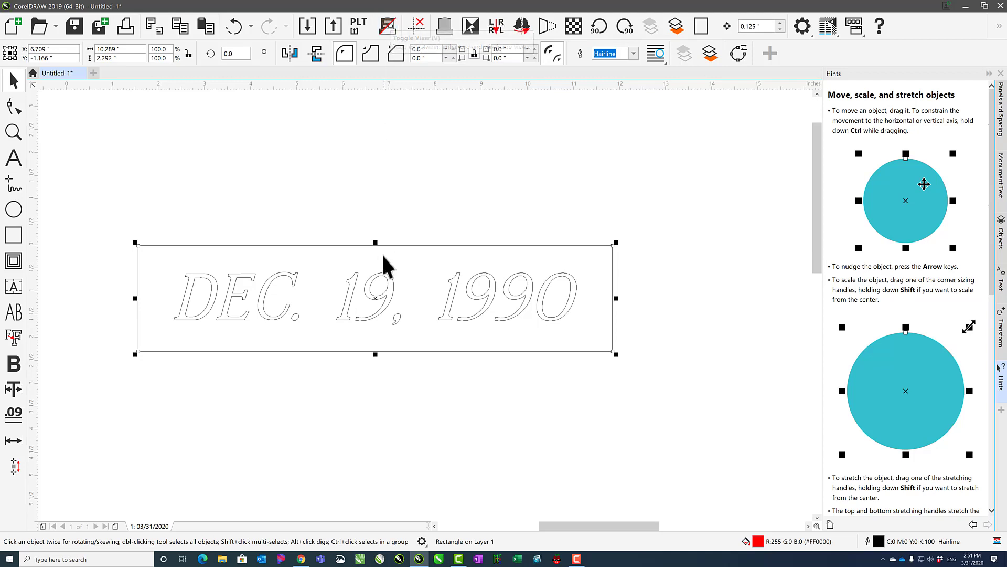
{"action": "left_click", "coordinate": [383, 272]}
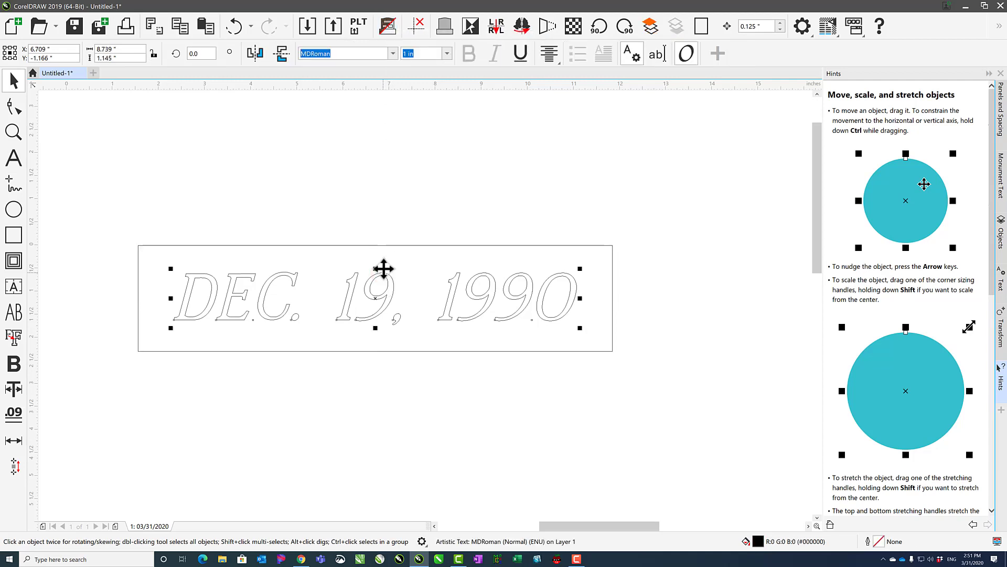
{"action": "left_click", "coordinate": [385, 25]}
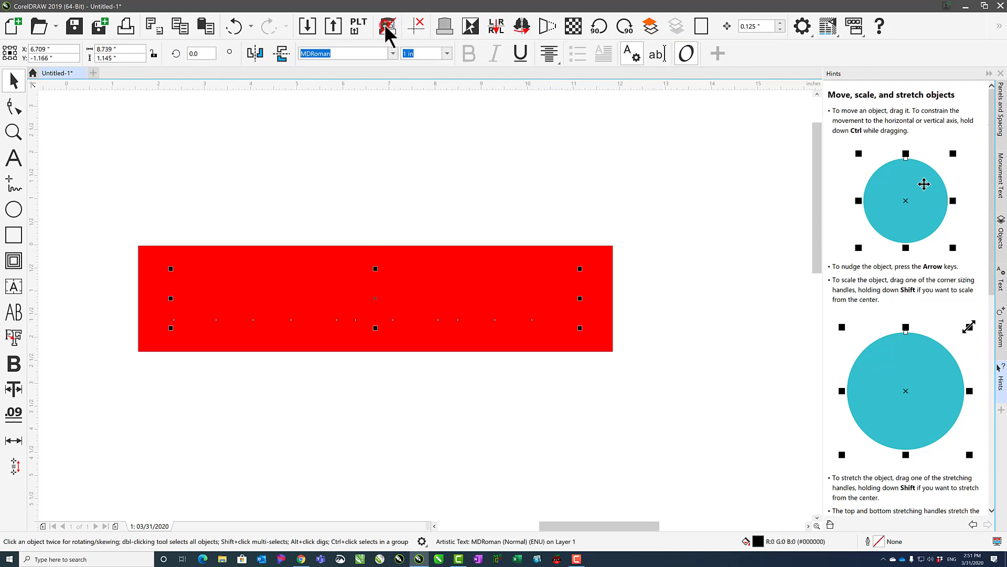
{"action": "left_click", "coordinate": [401, 181]}
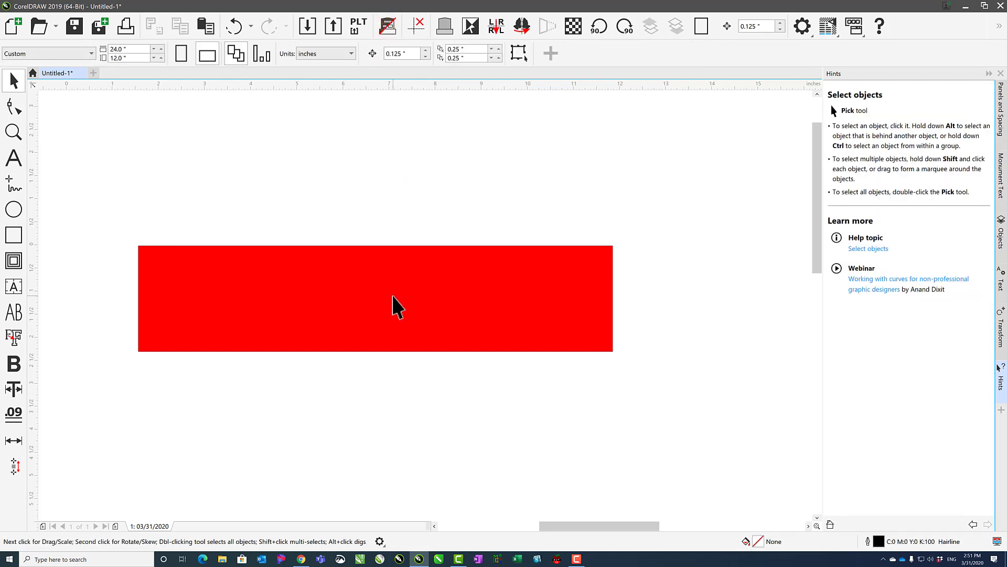
Alternate the selection between the stacked rectangle and hidden date text, and send the rectangle to the back of the layer.
{"action": "left_click", "coordinate": [397, 304]}
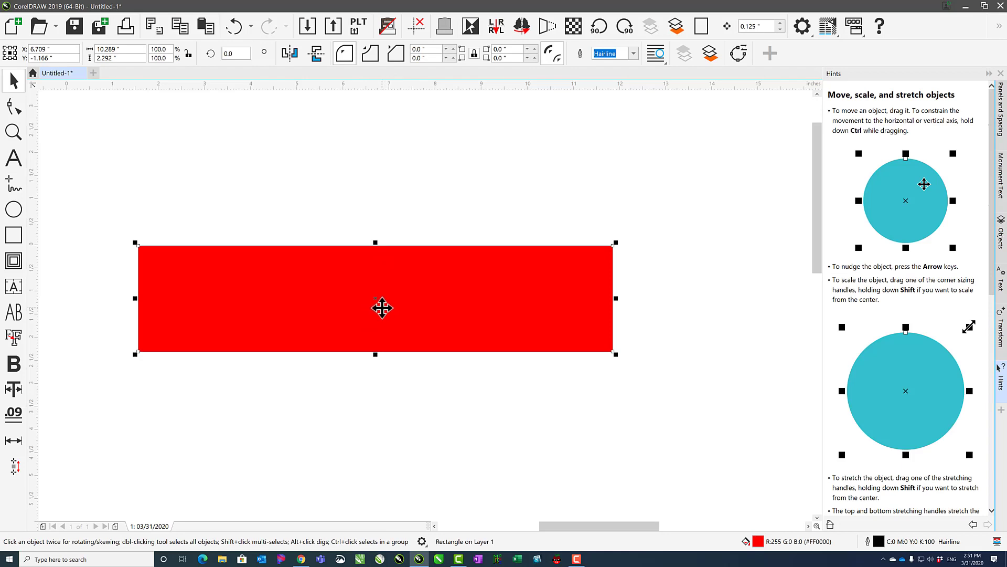
{"action": "left_click", "coordinate": [383, 292], "text": "alt"}
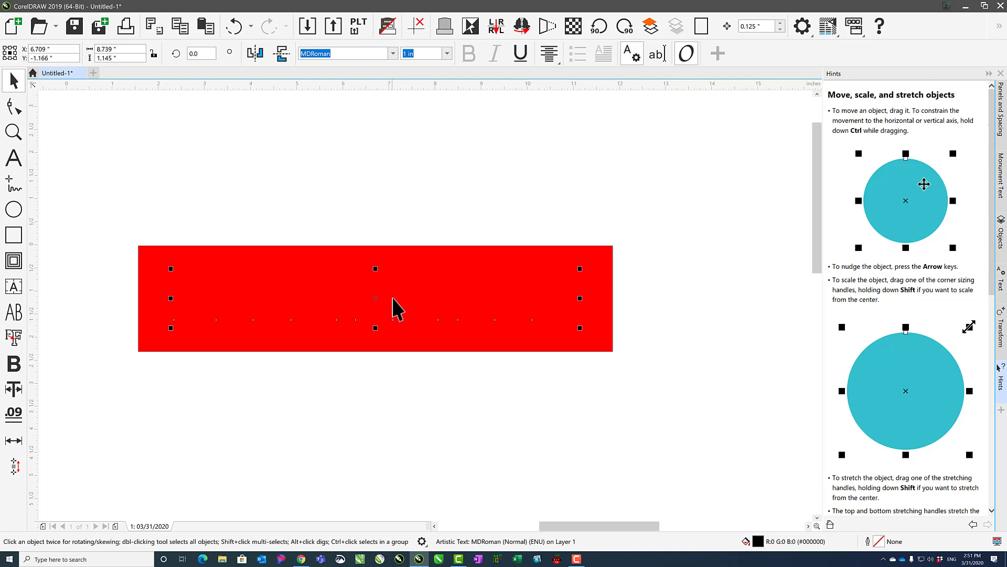
{"action": "left_click", "coordinate": [392, 283], "text": "alt"}
{"action": "left_click", "coordinate": [392, 283], "text": "alt"}
{"action": "left_click", "coordinate": [396, 277], "text": "alt"}
{"action": "left_click", "coordinate": [394, 281], "text": "alt"}
{"action": "left_click", "coordinate": [374, 277], "text": "alt"}
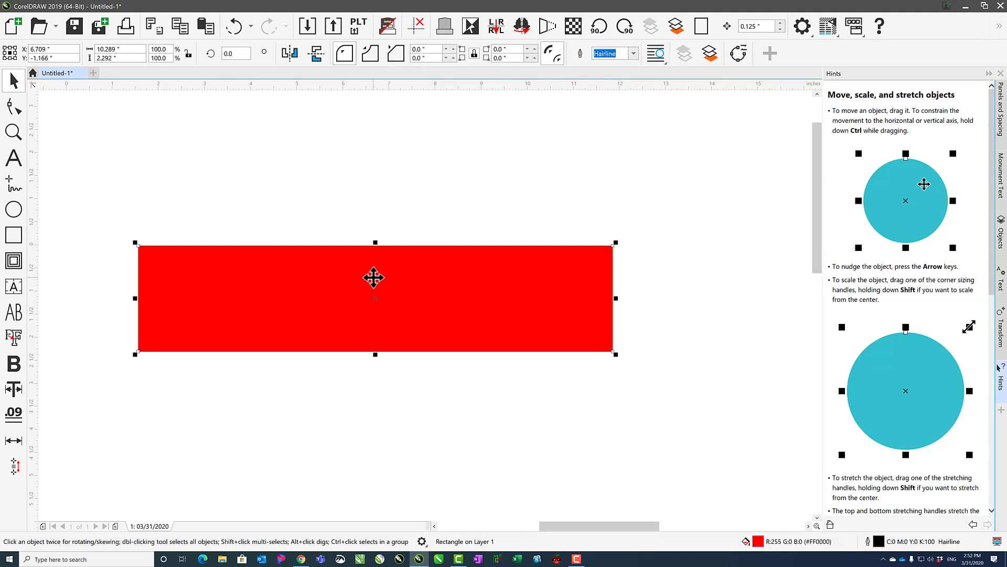
{"action": "left_click", "coordinate": [676, 26]}
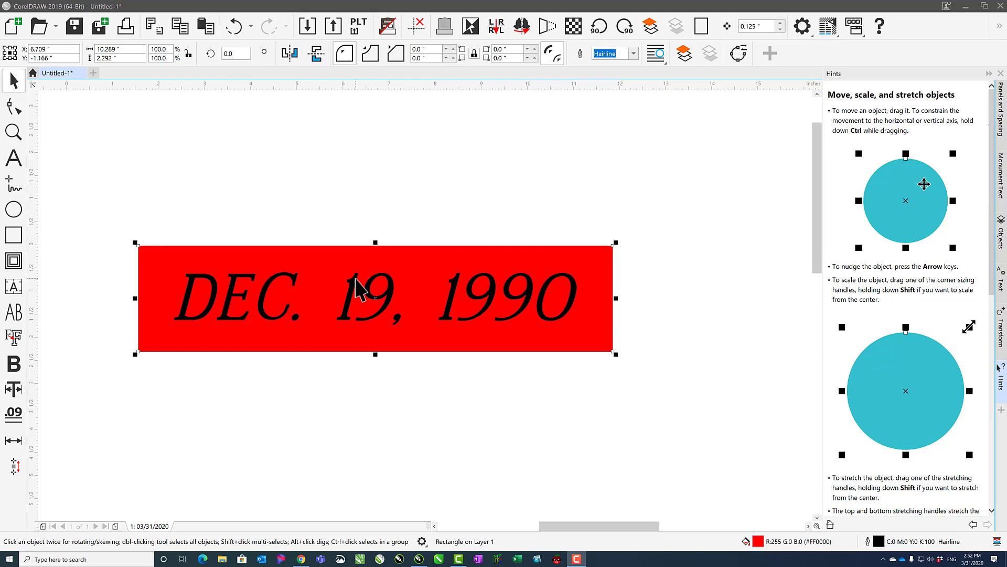
Group the date text with the red rectangle and move the group up by about 2.1 inches.
{"action": "left_click", "coordinate": [356, 288]}
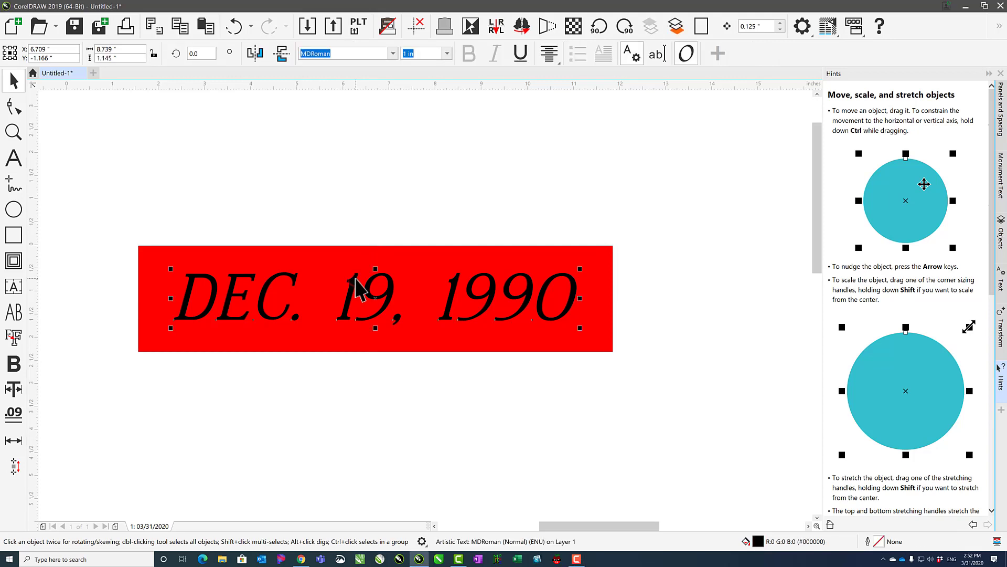
{"action": "left_click", "coordinate": [353, 249], "text": "shift"}
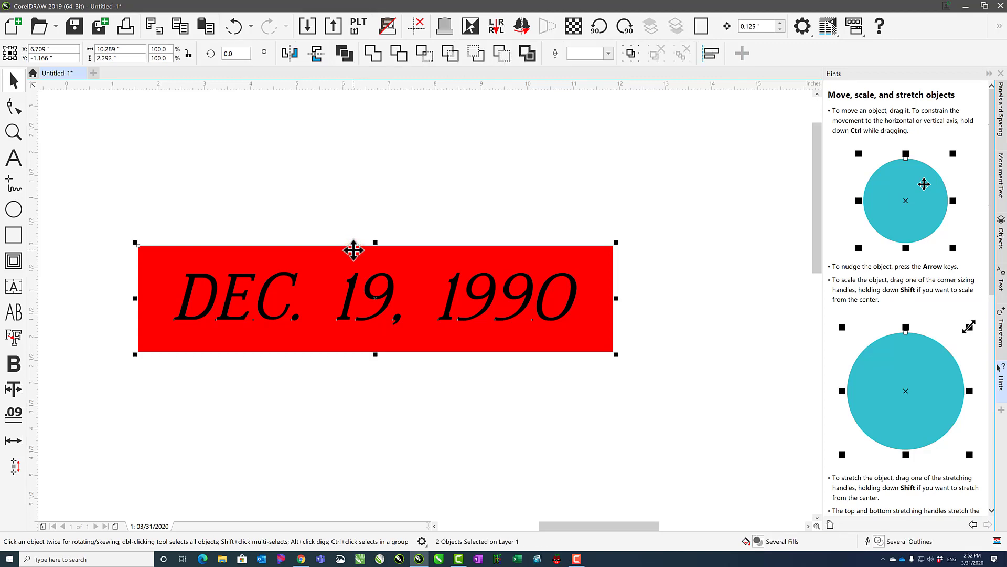
{"action": "left_click", "coordinate": [630, 54]}
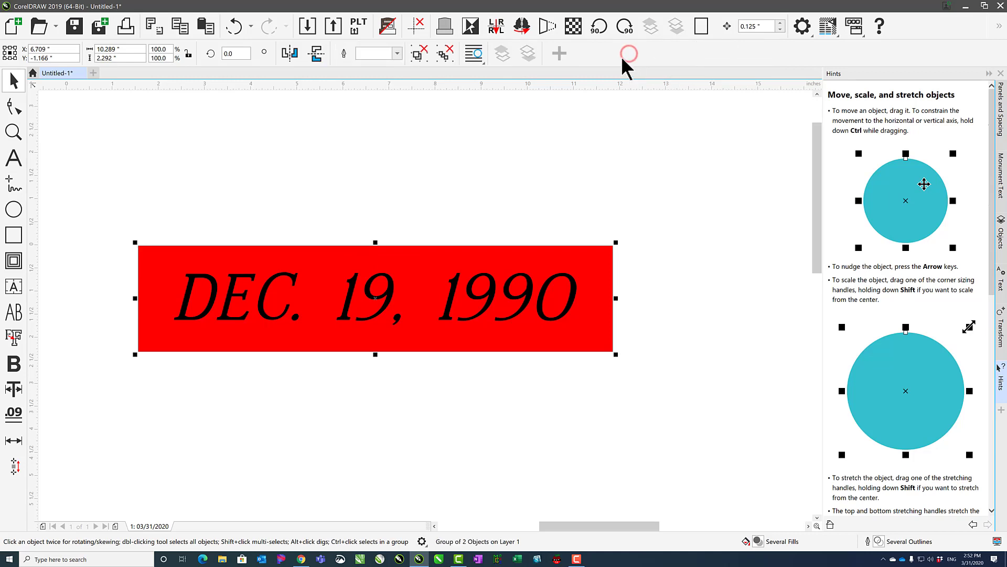
{"action": "left_click", "coordinate": [543, 165]}
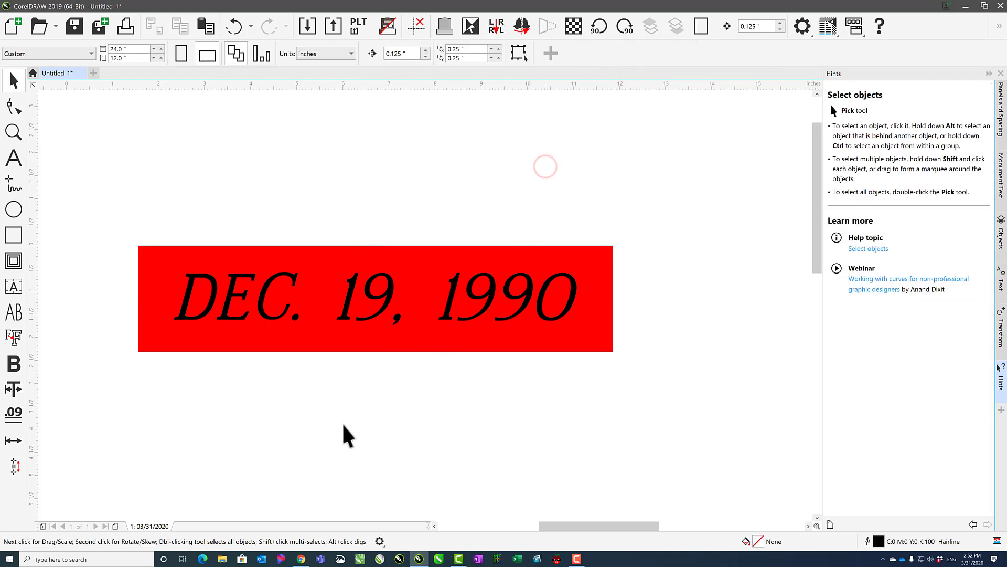
{"action": "left_click", "coordinate": [350, 295]}
{"action": "left_click_drag", "start_coordinate": [349, 293], "coordinate": [362, 204]}
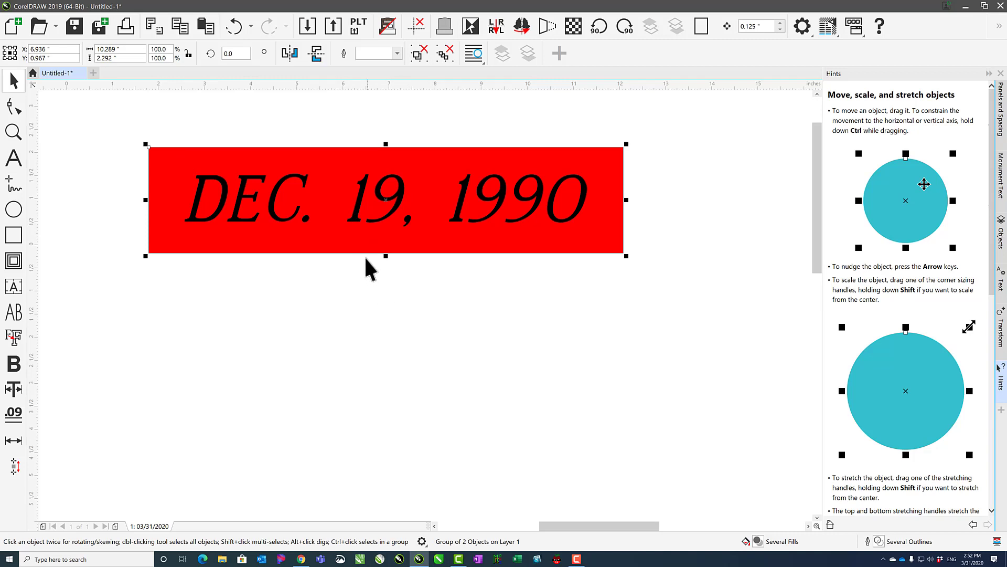
Select the date text inside the group, display the object list and select the group, its text and its rectangle in turn.
{"action": "left_click", "coordinate": [354, 220], "text": "ctrl"}
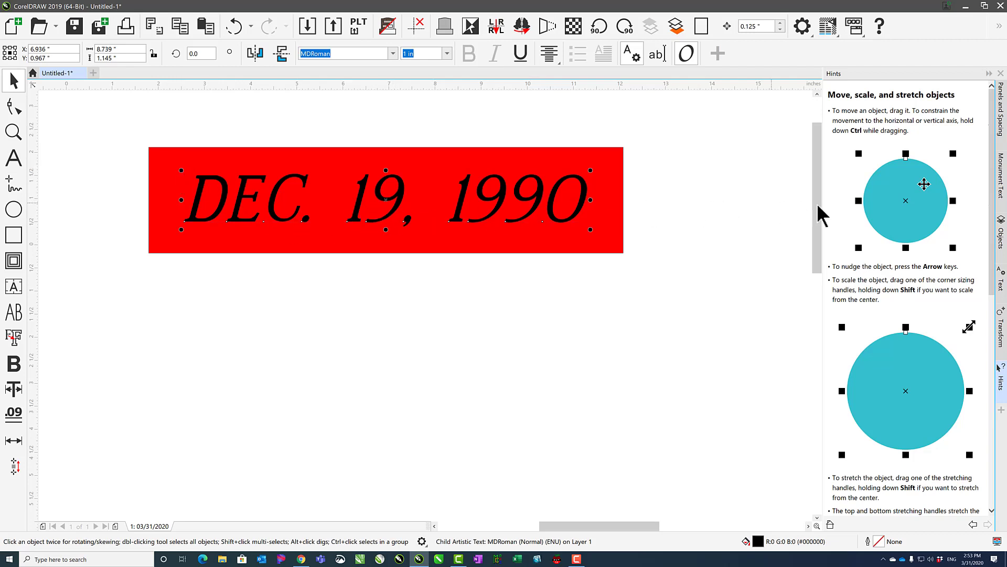
{"action": "left_click", "coordinate": [1000, 234]}
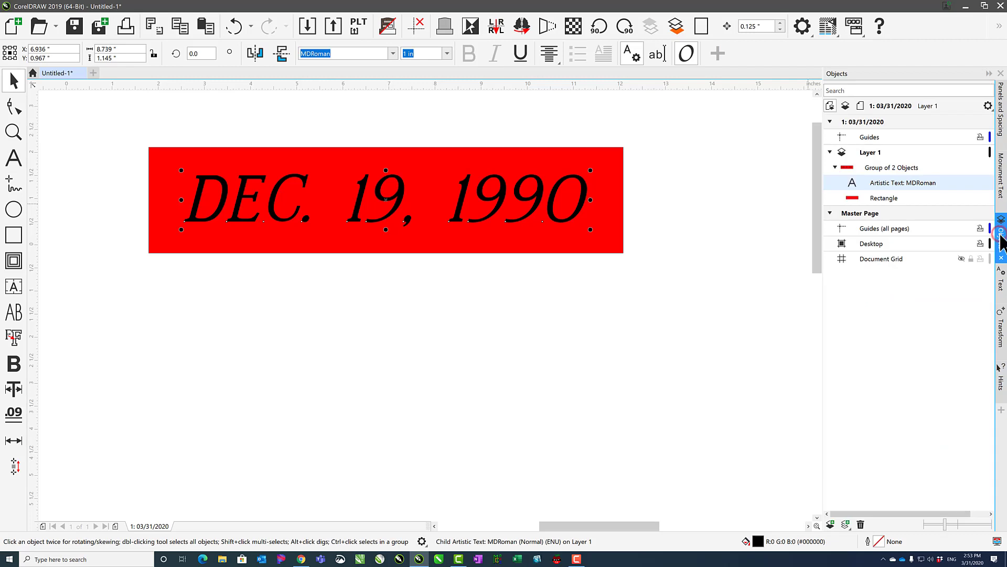
{"action": "left_click", "coordinate": [886, 169]}
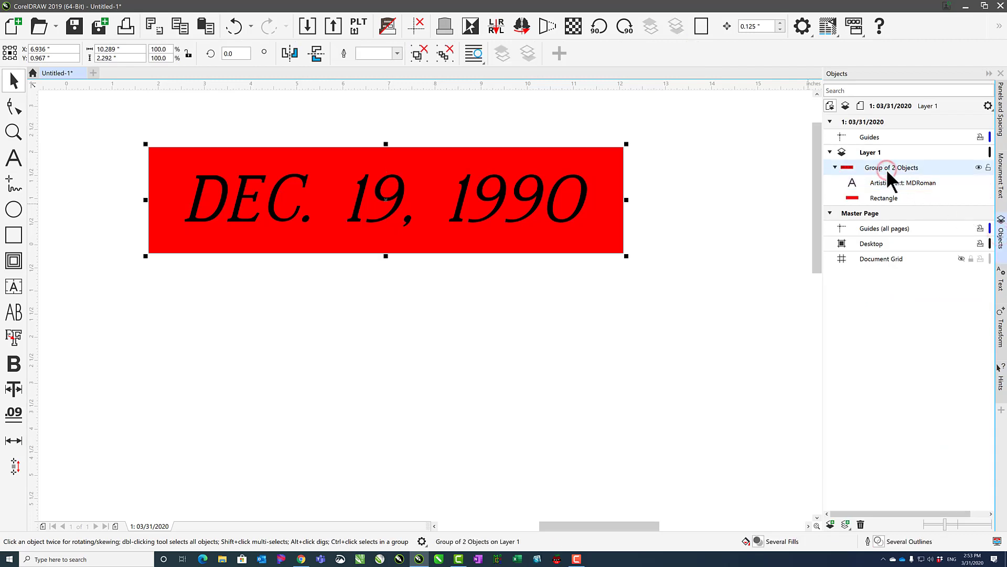
{"action": "left_click", "coordinate": [886, 182]}
{"action": "left_click", "coordinate": [881, 196]}
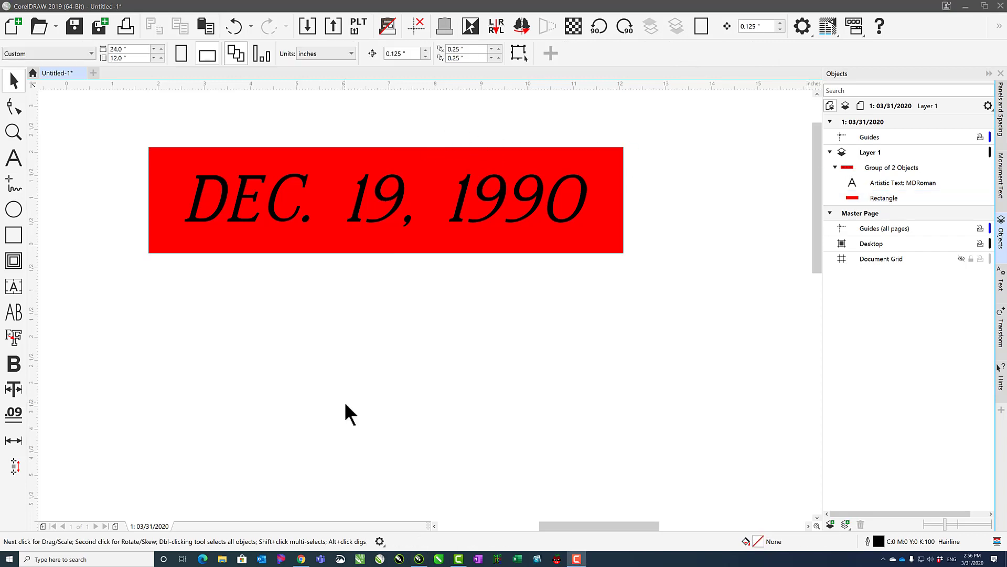
{"action": "left_click", "coordinate": [360, 244]}
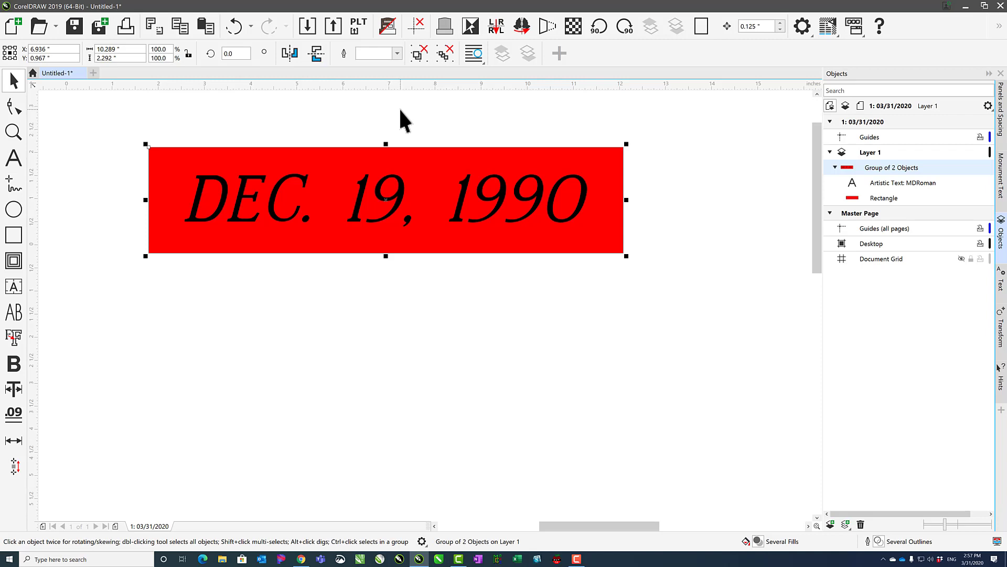
{"action": "left_click", "coordinate": [350, 124]}
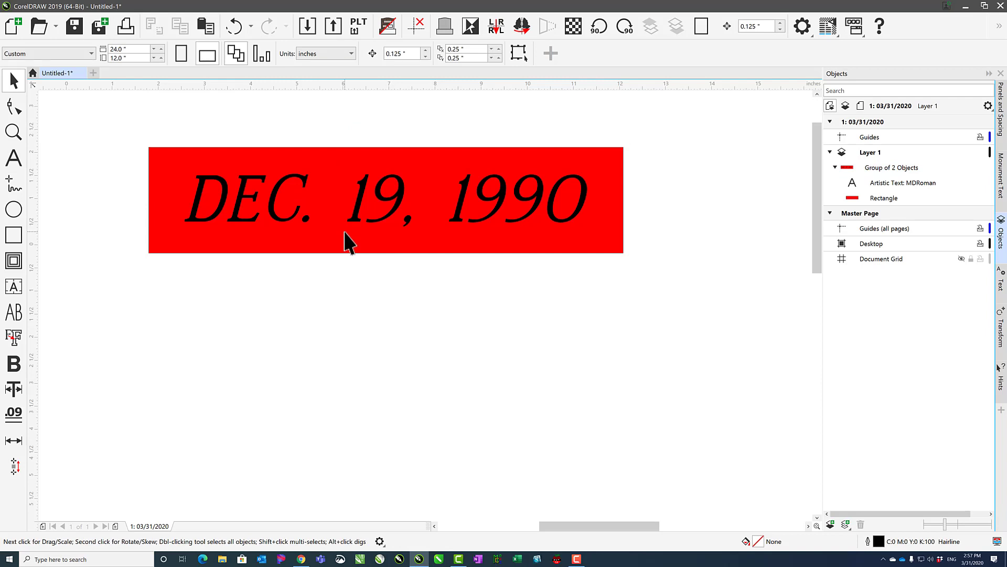
{"action": "left_click", "coordinate": [359, 226]}
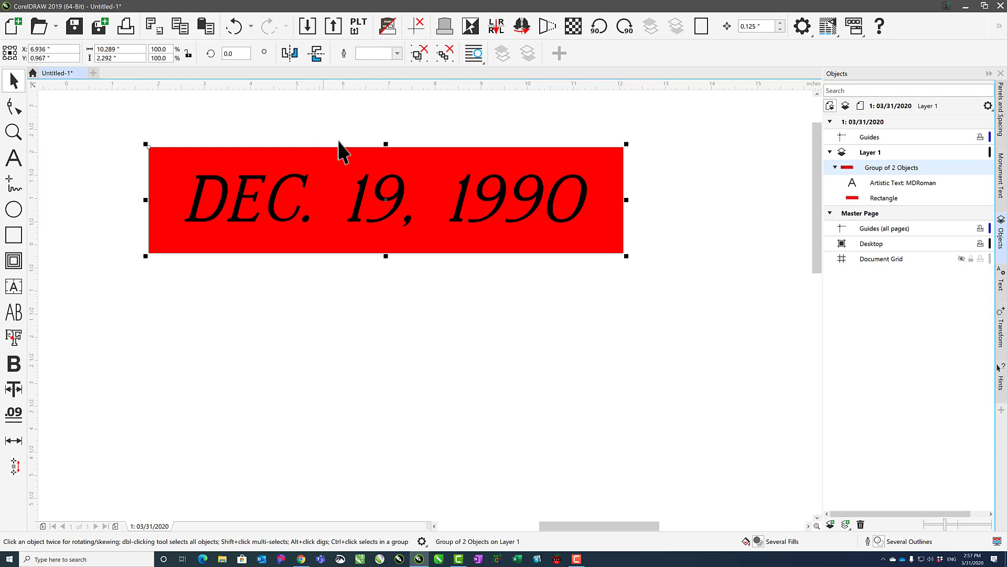
{"action": "left_click", "coordinate": [354, 134]}
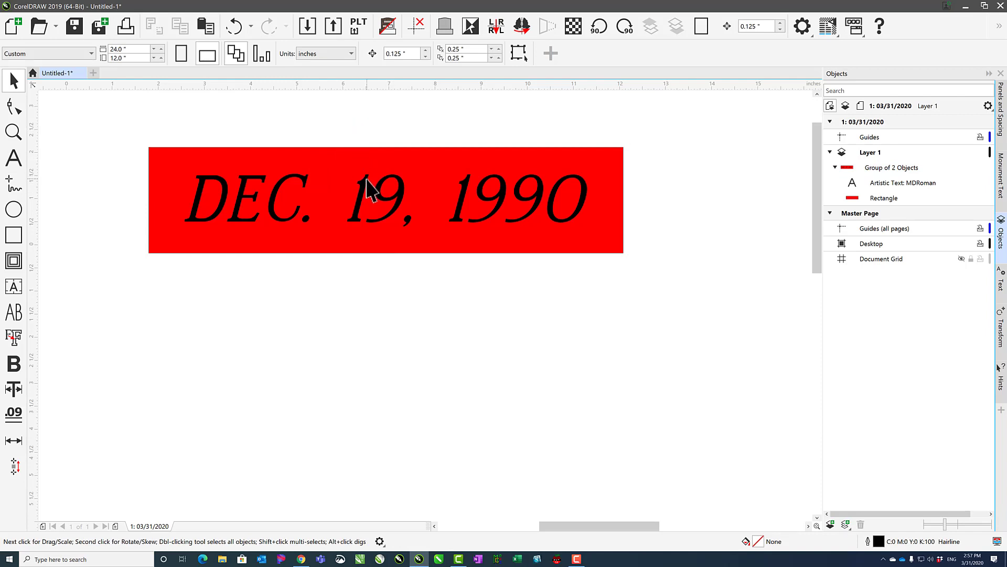
Move the group about 3 inches down and 1 inch to the right, and ungroup all its objects.
{"action": "left_click_drag", "start_coordinate": [367, 189], "coordinate": [417, 323]}
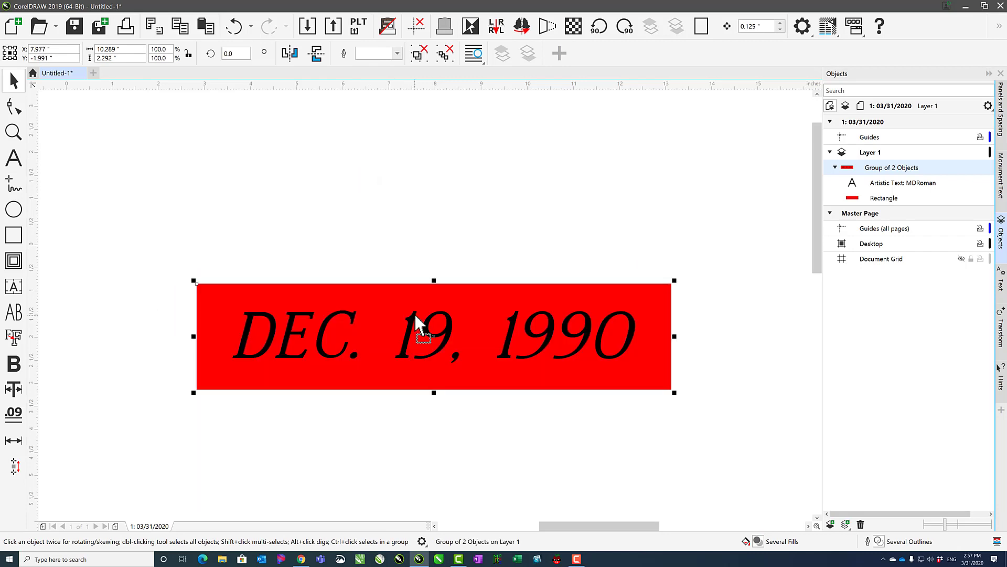
{"action": "left_click", "coordinate": [446, 53]}
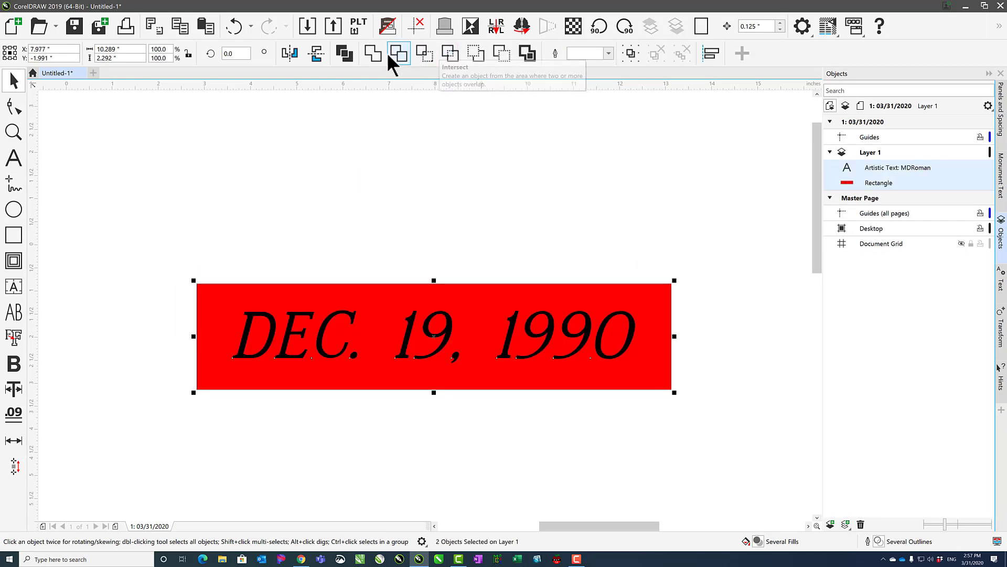
Combine the date text and red rectangle into a single curve object and clear the selection.
{"action": "left_click", "coordinate": [347, 52]}
{"action": "left_click", "coordinate": [353, 210]}
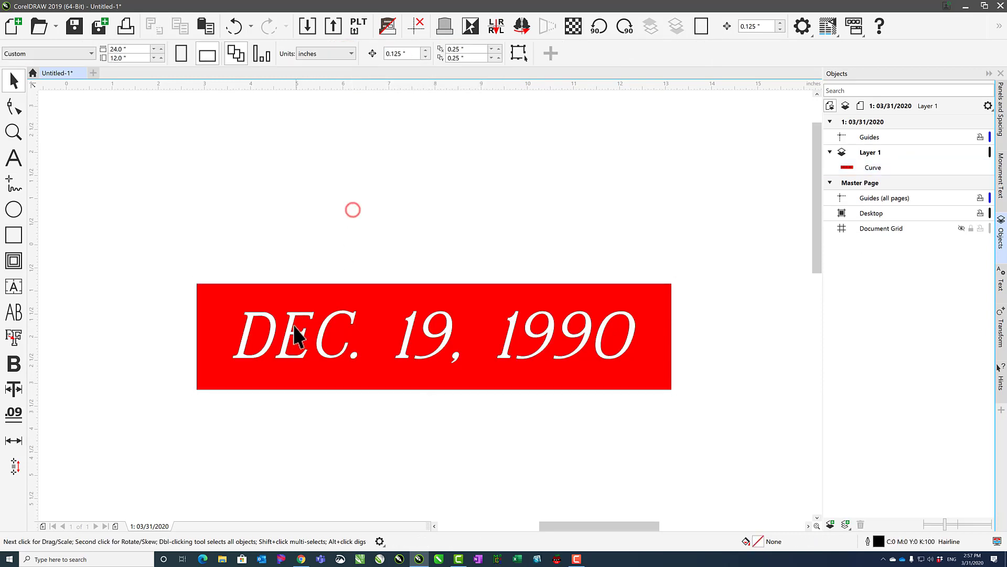
Inspect the combined date-and-rectangle curve's nodes with the Shape tool, return to the Pick tool and clear the selection.
{"action": "left_click", "coordinate": [292, 327]}
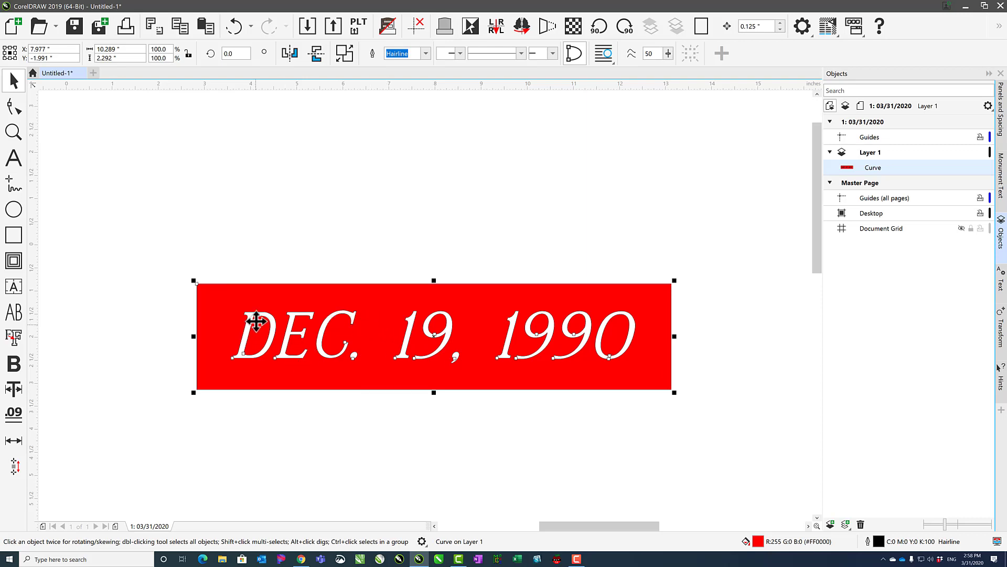
{"action": "left_click", "coordinate": [16, 110]}
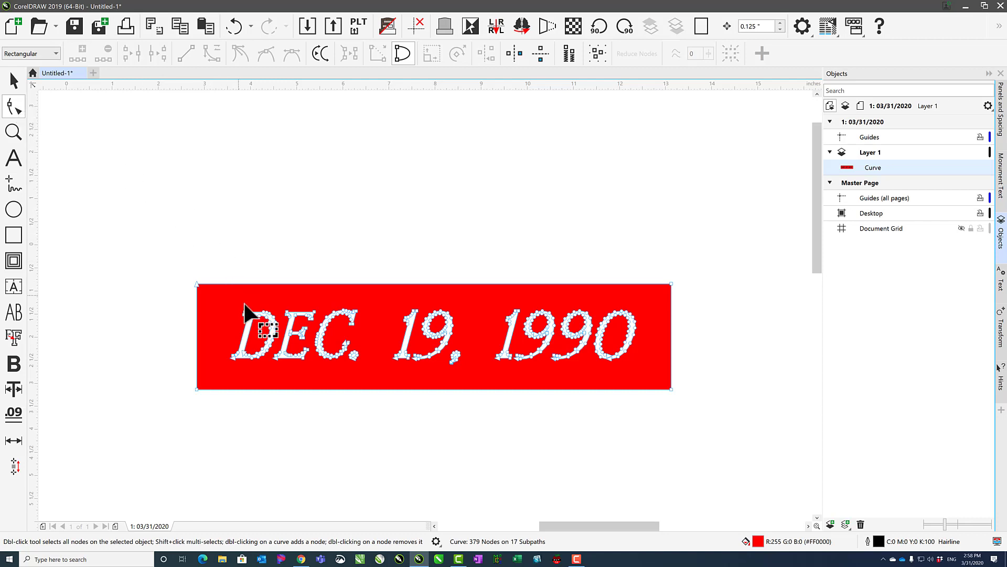
{"action": "left_click", "coordinate": [254, 317]}
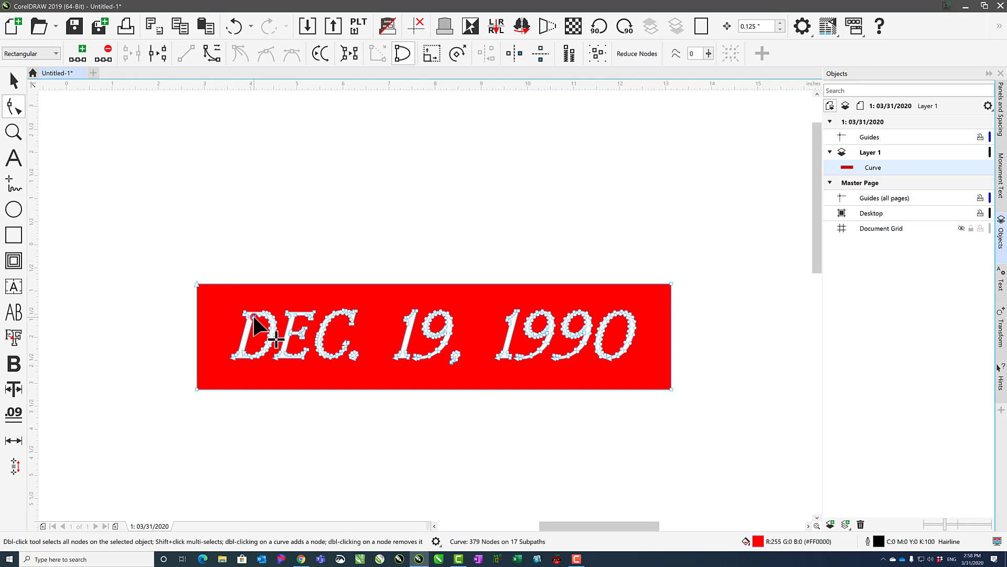
{"action": "left_click", "coordinate": [271, 338]}
{"action": "left_click", "coordinate": [18, 82]}
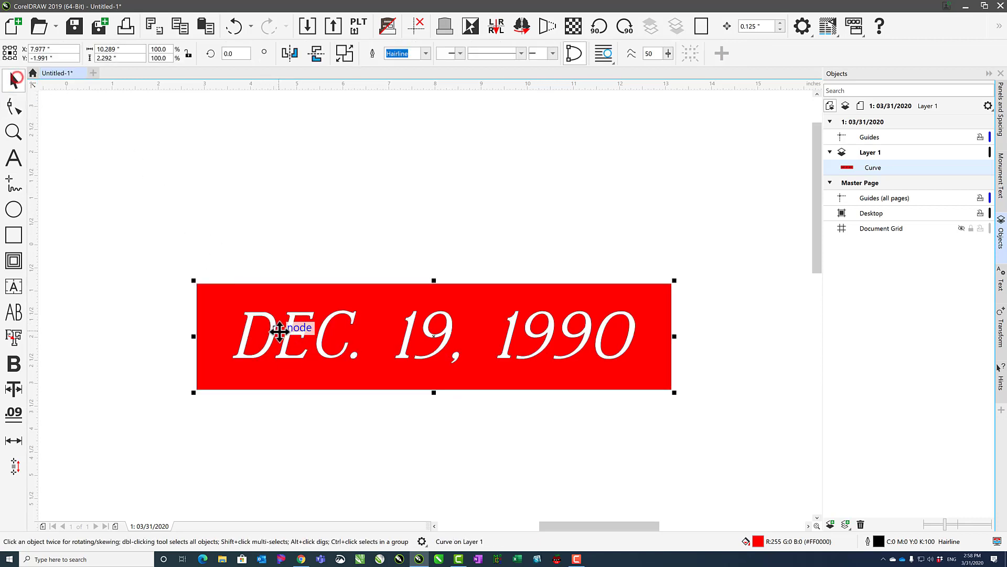
{"action": "left_click", "coordinate": [256, 250]}
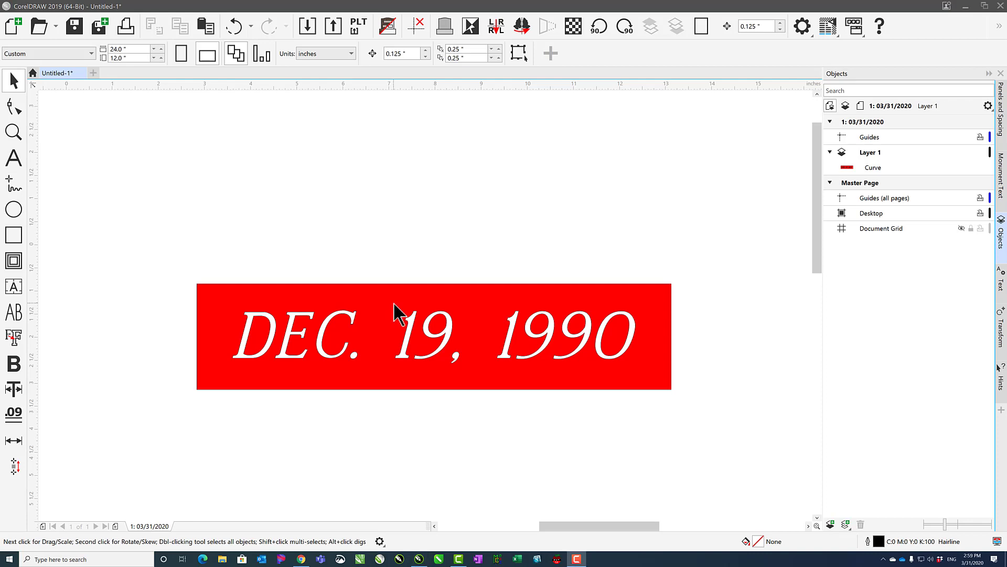
Undo the combining of the date text and red rectangle, and clear the selection.
{"action": "left_click", "coordinate": [396, 314]}
{"action": "left_click", "coordinate": [237, 23]}
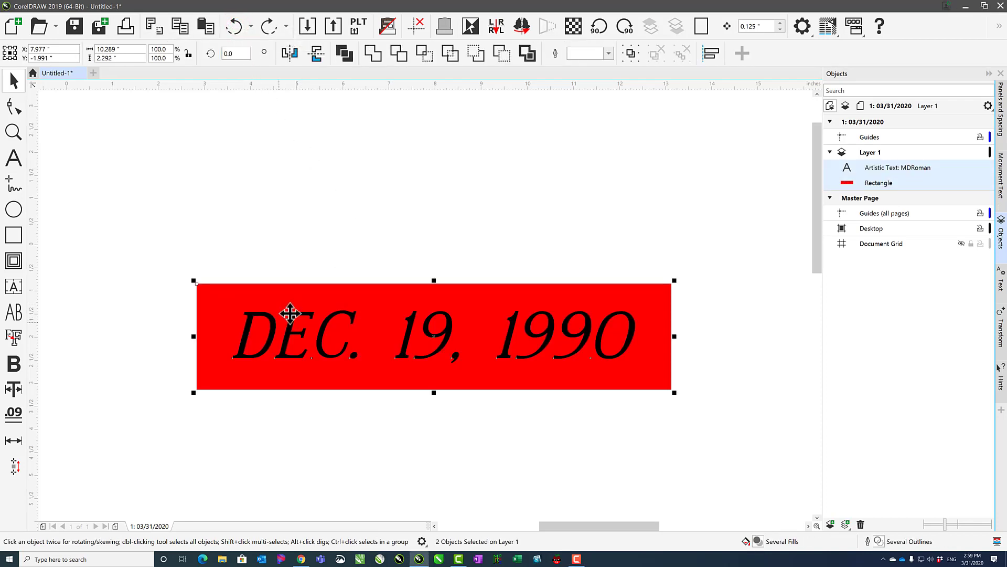
{"action": "left_click", "coordinate": [450, 177]}
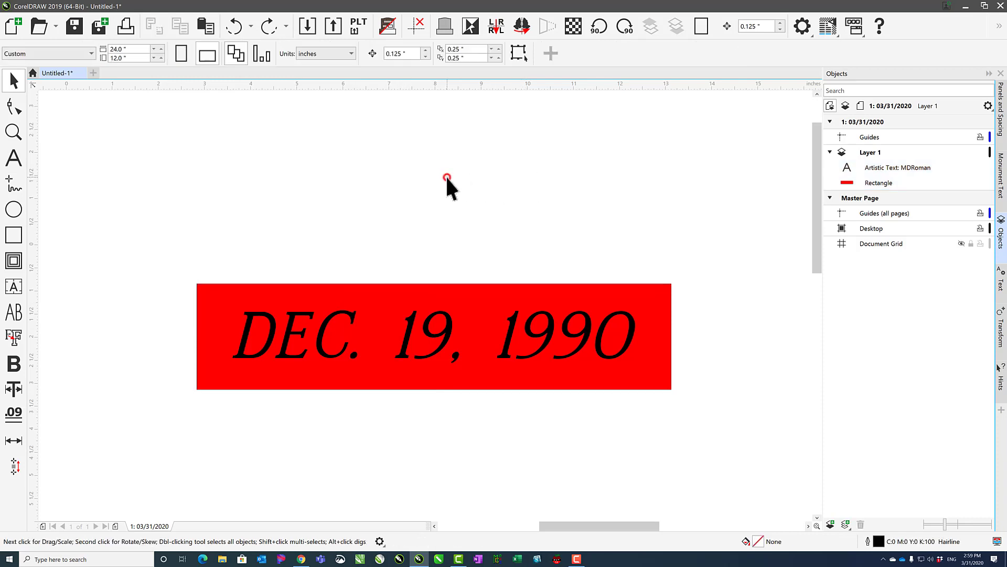
Select the date text alone, both objects together, and only the text with an enclosing marquee, ending with nothing selected.
{"action": "left_click", "coordinate": [296, 328]}
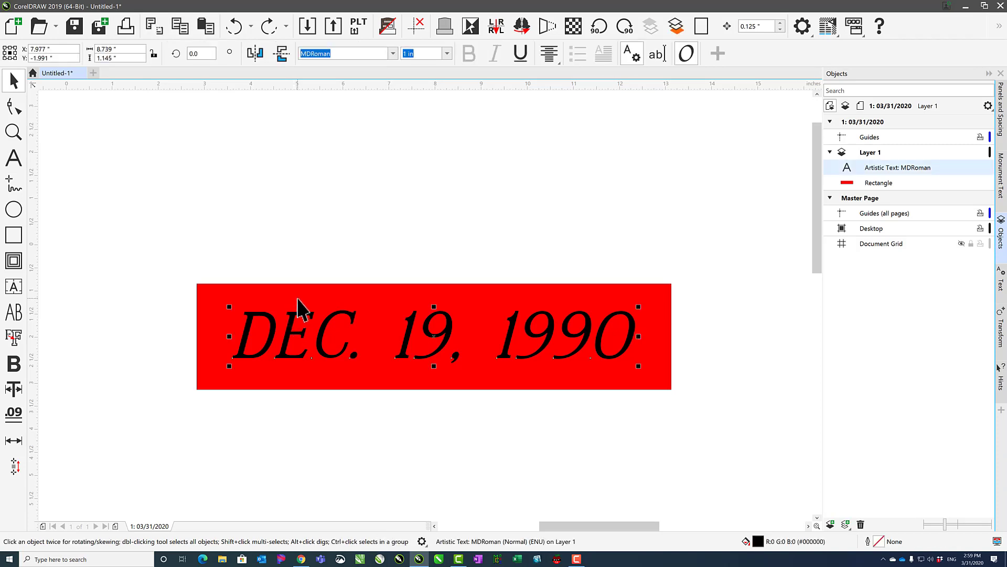
{"action": "left_click", "coordinate": [297, 298], "text": "shift"}
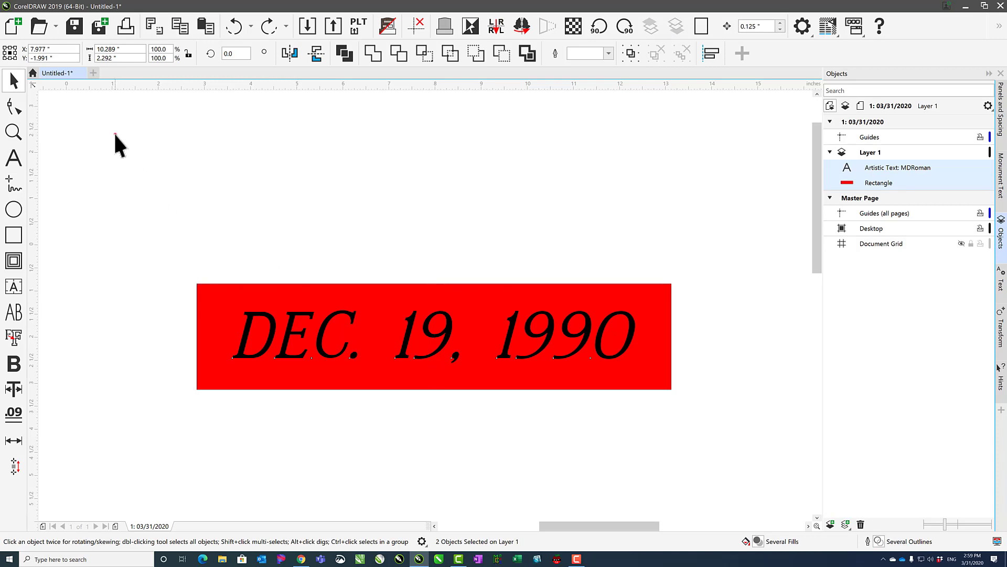
{"action": "left_click_drag", "start_coordinate": [115, 134], "coordinate": [734, 460]}
{"action": "left_click_drag", "start_coordinate": [118, 172], "coordinate": [641, 424]}
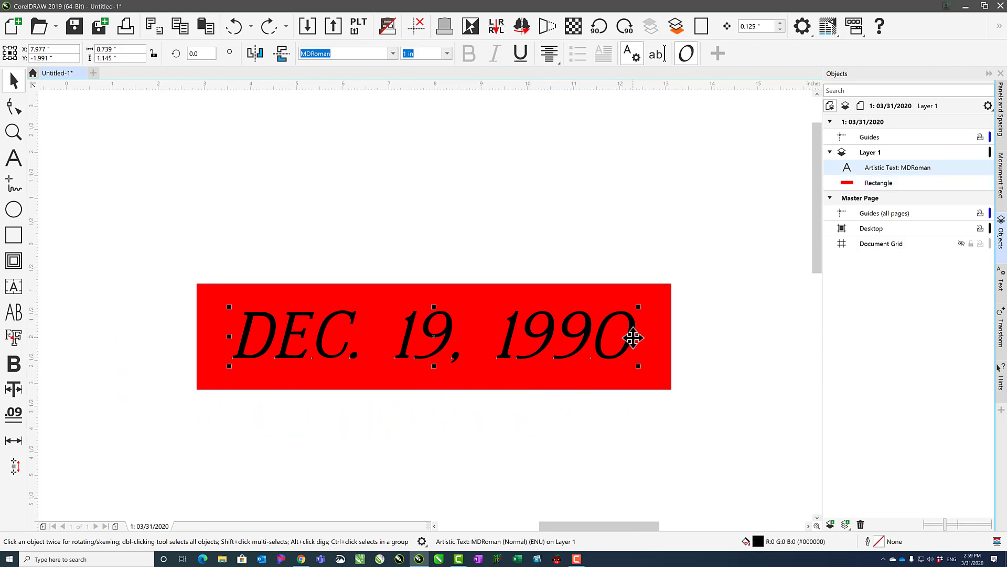
{"action": "left_click", "coordinate": [167, 253]}
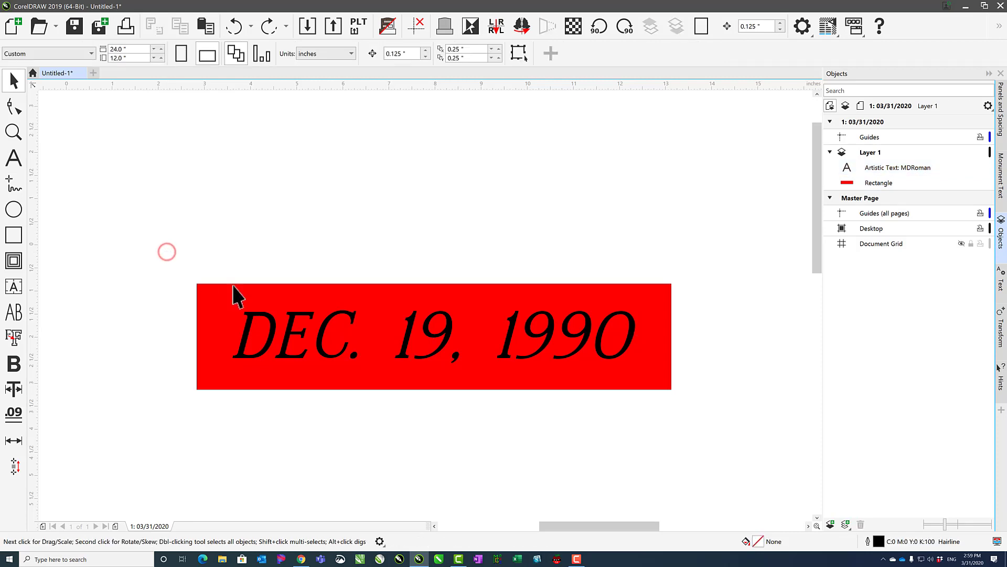
Send the date text behind the red rectangle, test selecting the rectangle over it, and clear the selection.
{"action": "left_click", "coordinate": [270, 331]}
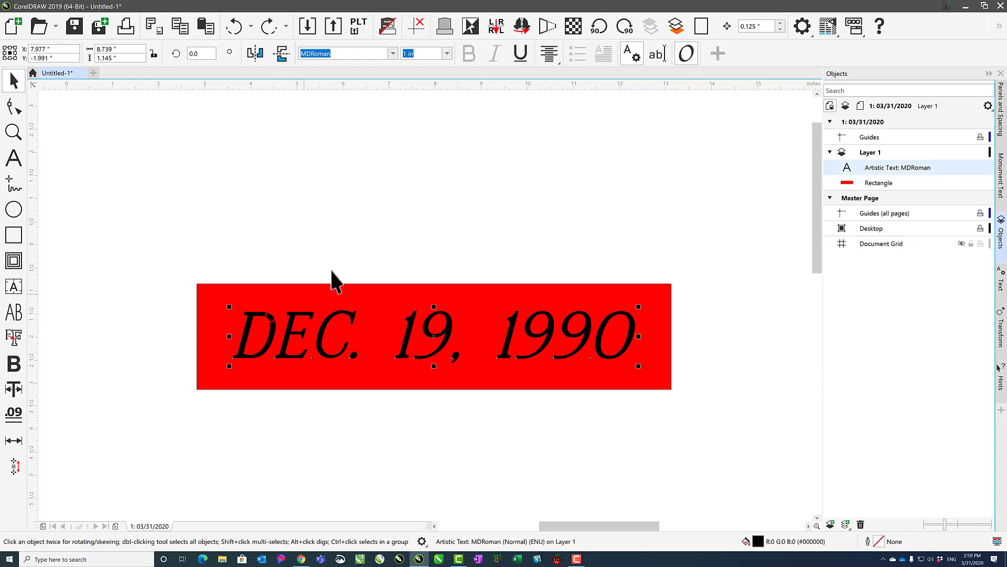
{"action": "left_click", "coordinate": [677, 27]}
{"action": "left_click", "coordinate": [621, 199]}
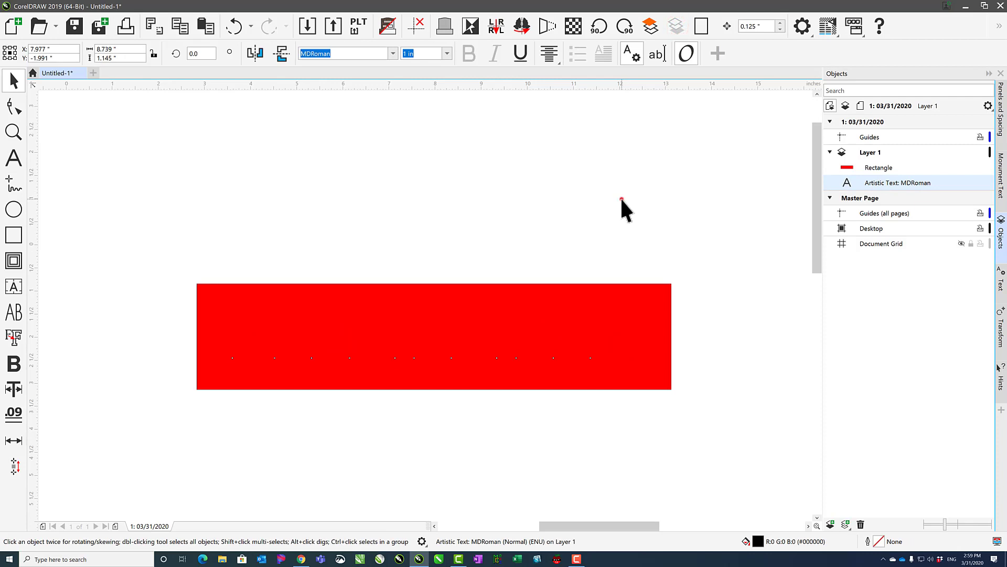
{"action": "right_click", "coordinate": [364, 355]}
{"action": "left_click", "coordinate": [378, 254]}
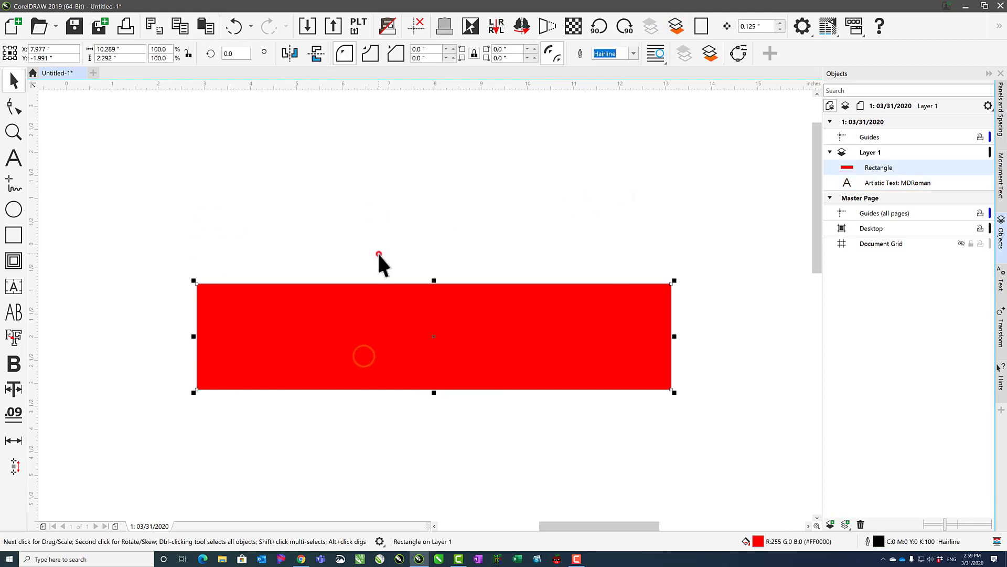
{"action": "key", "text": "ctrl+z"}
{"action": "key", "text": "ctrl+shift+z"}
{"action": "left_click", "coordinate": [402, 226]}
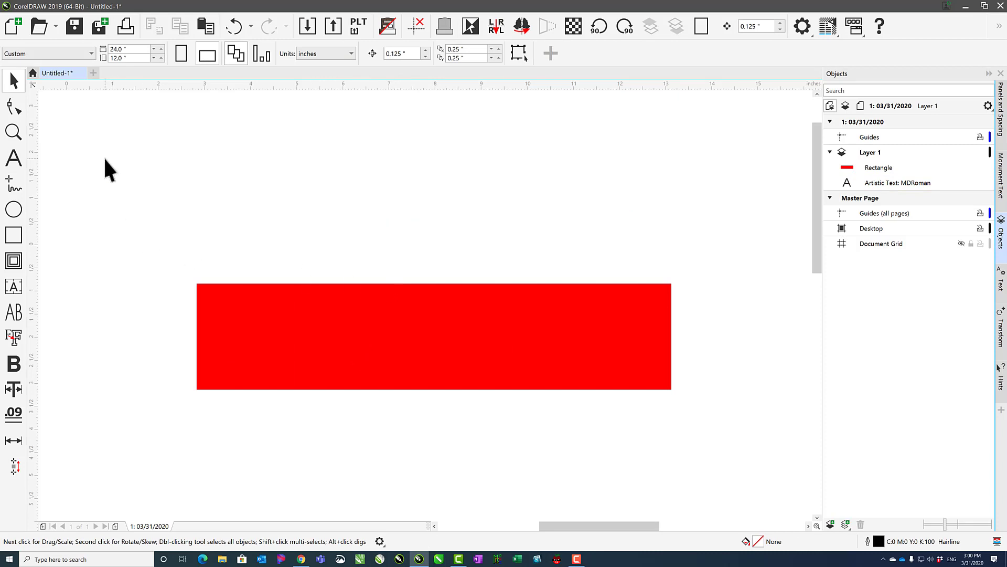
Marquee-select the hidden date text, bring it in front of the red rectangle, and select all objects.
{"action": "left_click_drag", "start_coordinate": [105, 159], "coordinate": [665, 420]}
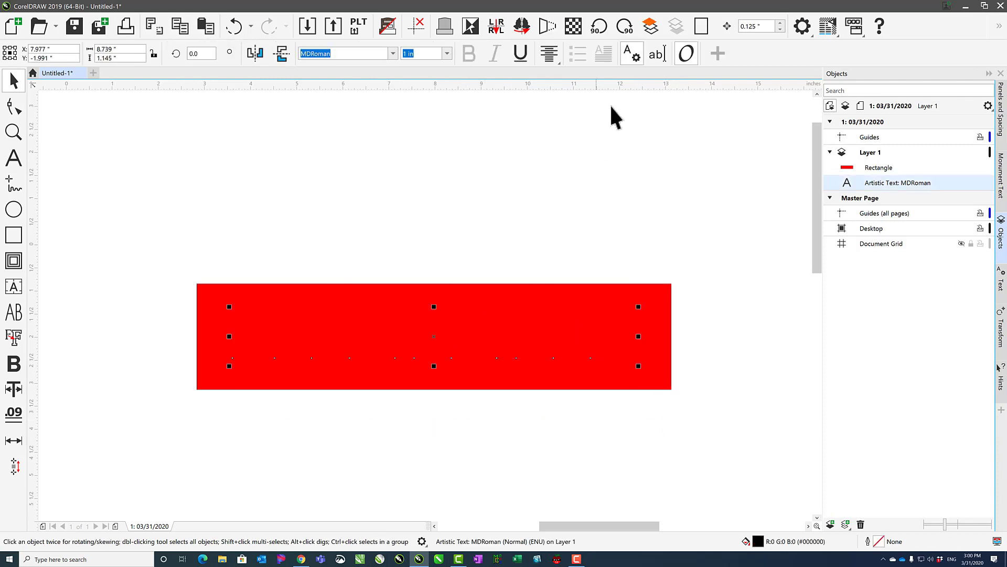
{"action": "left_click", "coordinate": [650, 26]}
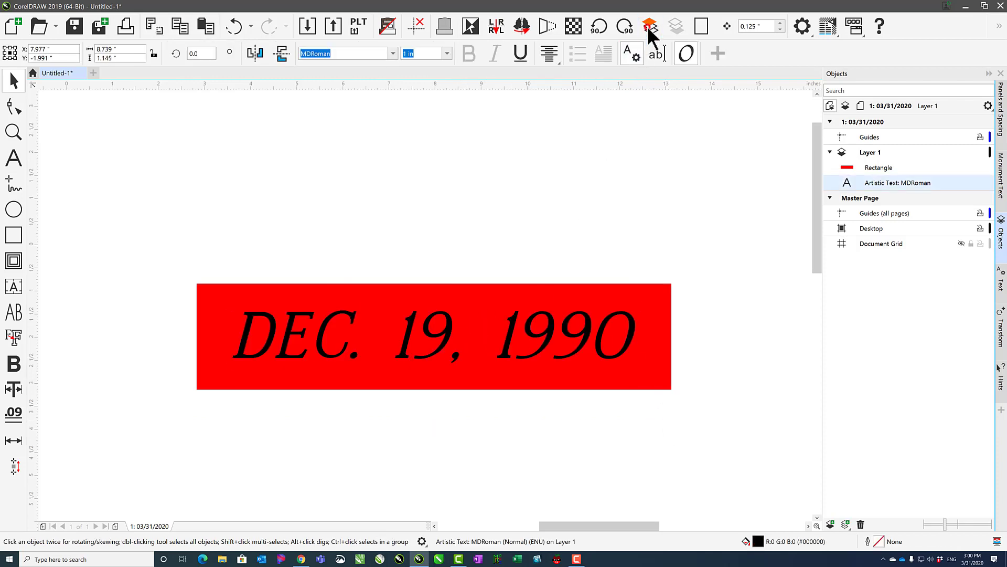
{"action": "left_click", "coordinate": [601, 220]}
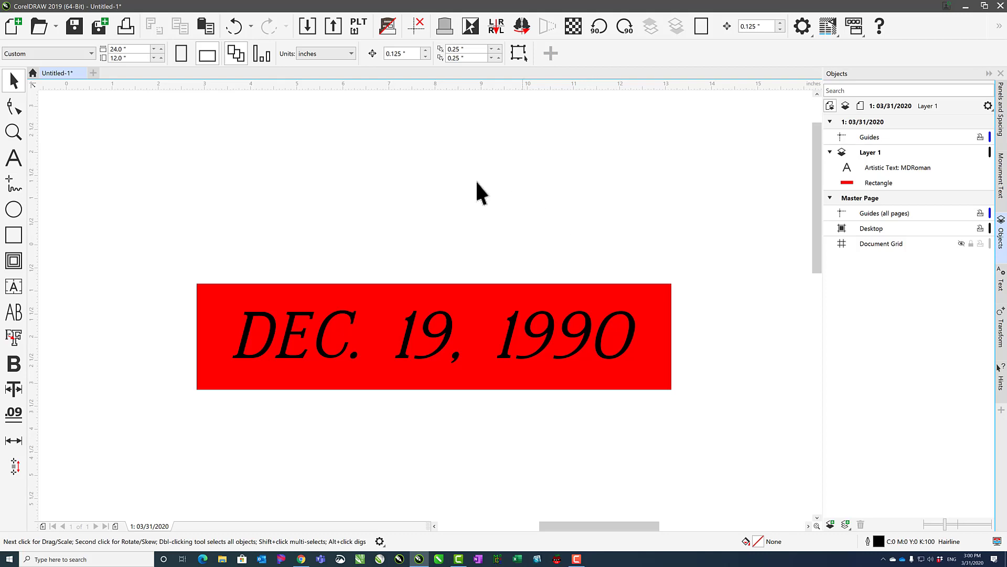
{"action": "double_click", "coordinate": [14, 80]}
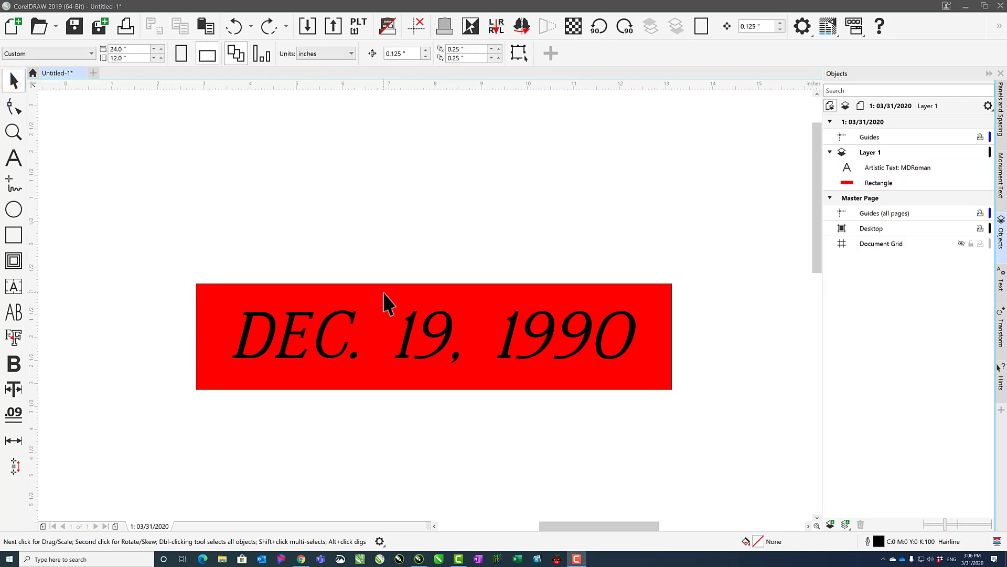
Convert the red rectangle into an outline-free panel with 10% black fill, backed by a slightly larger black border curve.
{"action": "left_click", "coordinate": [385, 295]}
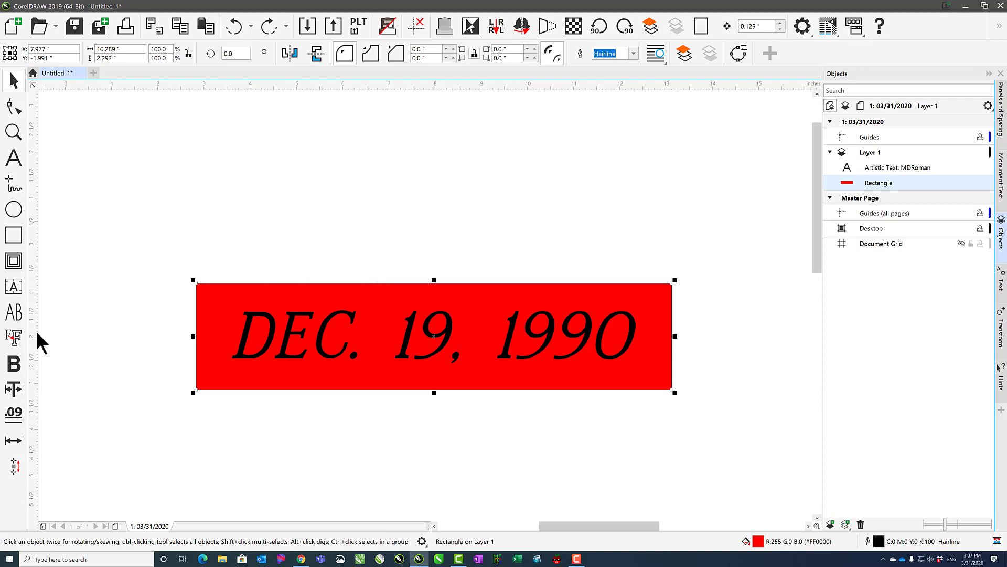
{"action": "left_click", "coordinate": [19, 339]}
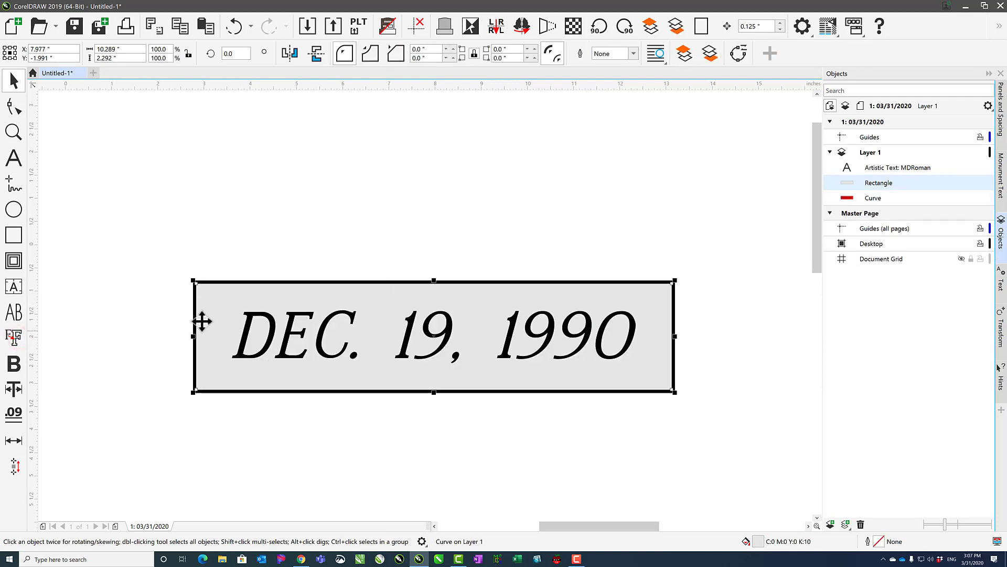
{"action": "left_click", "coordinate": [205, 259]}
Move the grey rectangle and the black border curve apart, undo both moves and clear the selection.
{"action": "left_click", "coordinate": [203, 293]}
{"action": "left_click_drag", "start_coordinate": [203, 294], "coordinate": [189, 268]}
{"action": "left_click", "coordinate": [203, 235]}
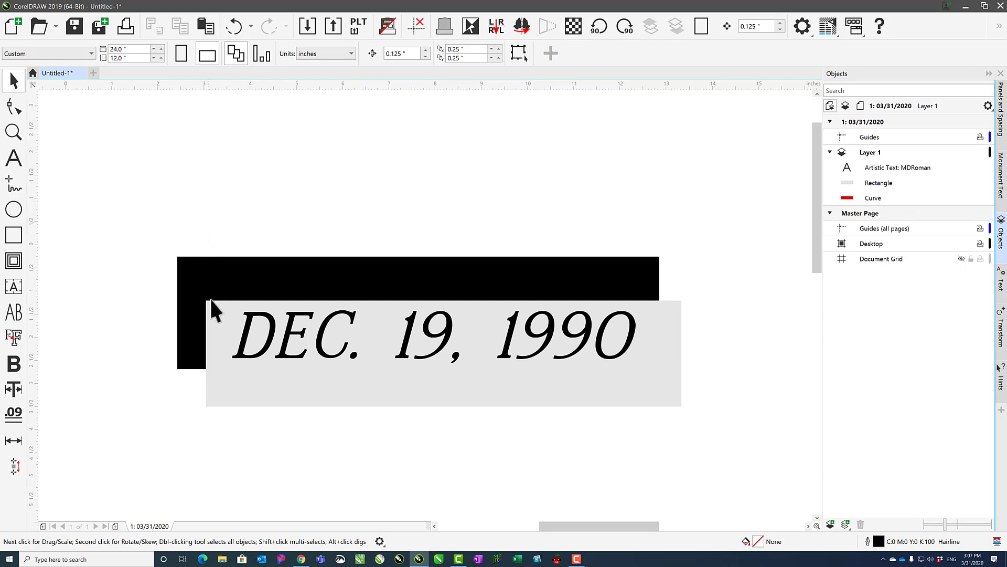
{"action": "key", "text": "ctrl+z"}
{"action": "key", "text": "ctrl+z"}
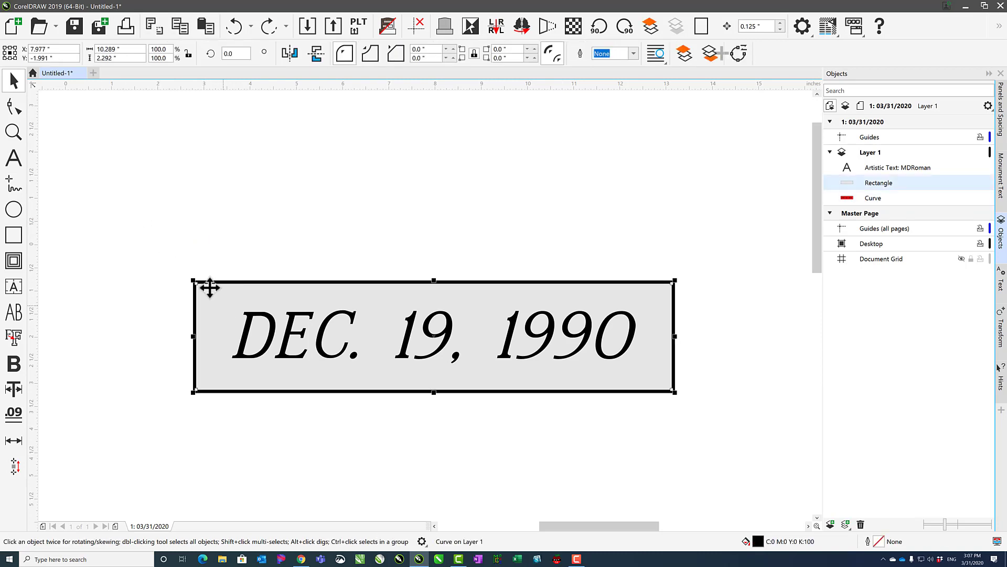
{"action": "left_click", "coordinate": [326, 247]}
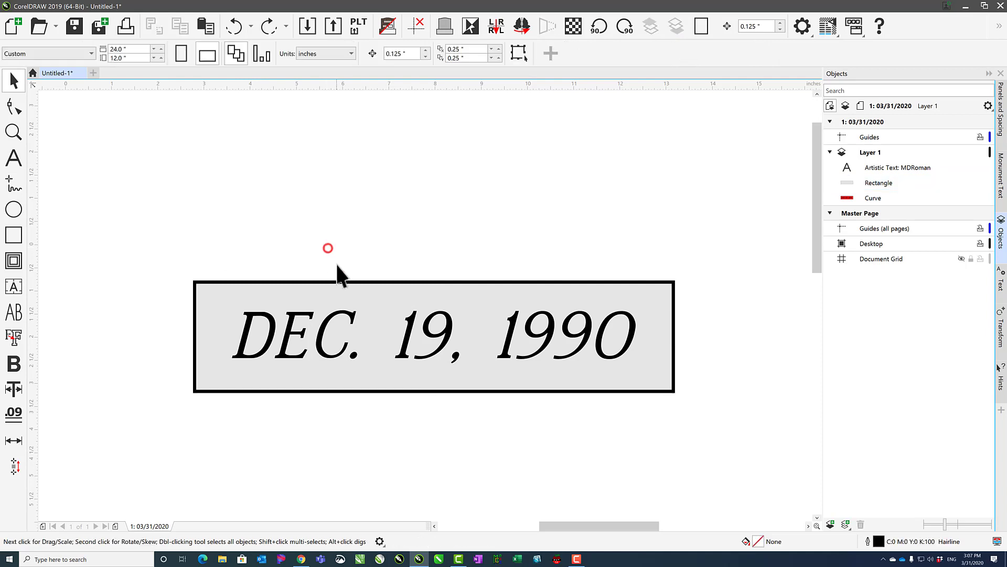
Select the black border curve and the grey rectangle individually, and clear the selection.
{"action": "left_click", "coordinate": [196, 286]}
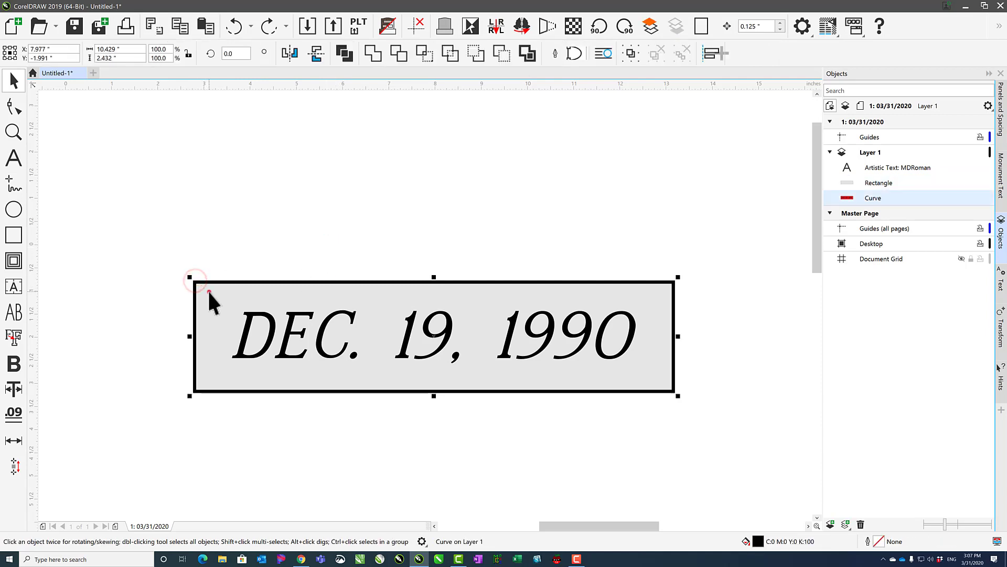
{"action": "left_click", "coordinate": [209, 292], "text": "shift"}
{"action": "left_click", "coordinate": [288, 250]}
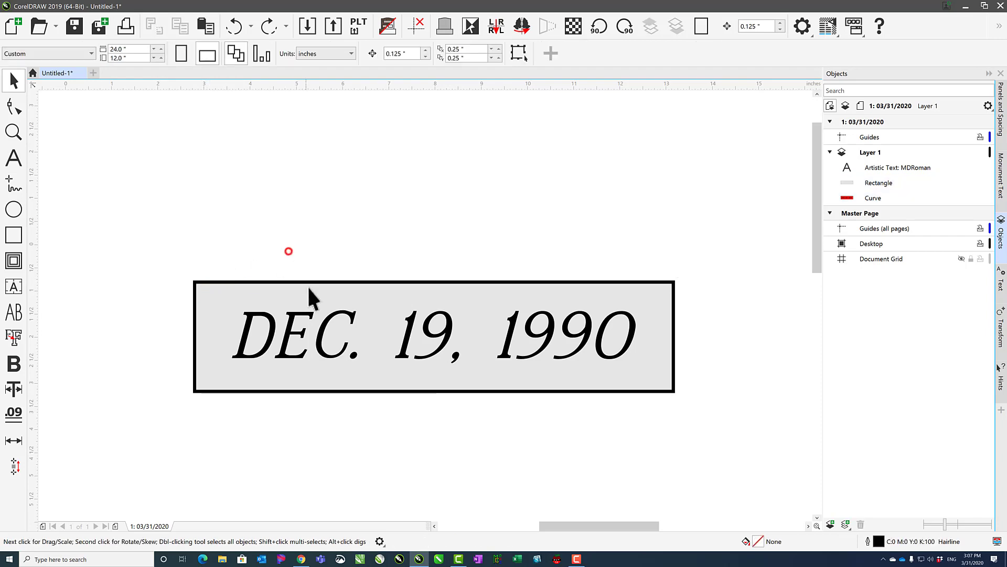
{"action": "left_click", "coordinate": [307, 288]}
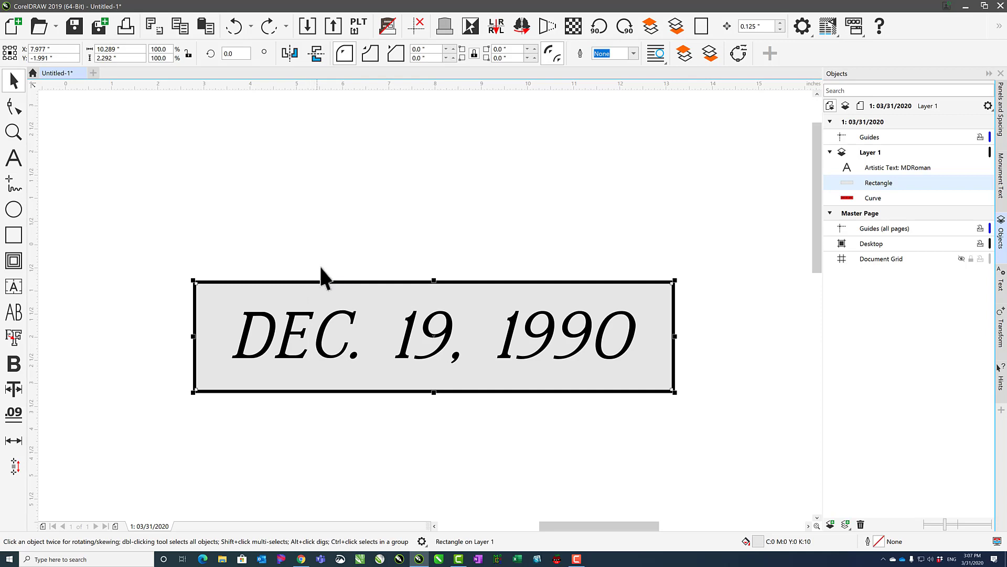
{"action": "left_click", "coordinate": [322, 265]}
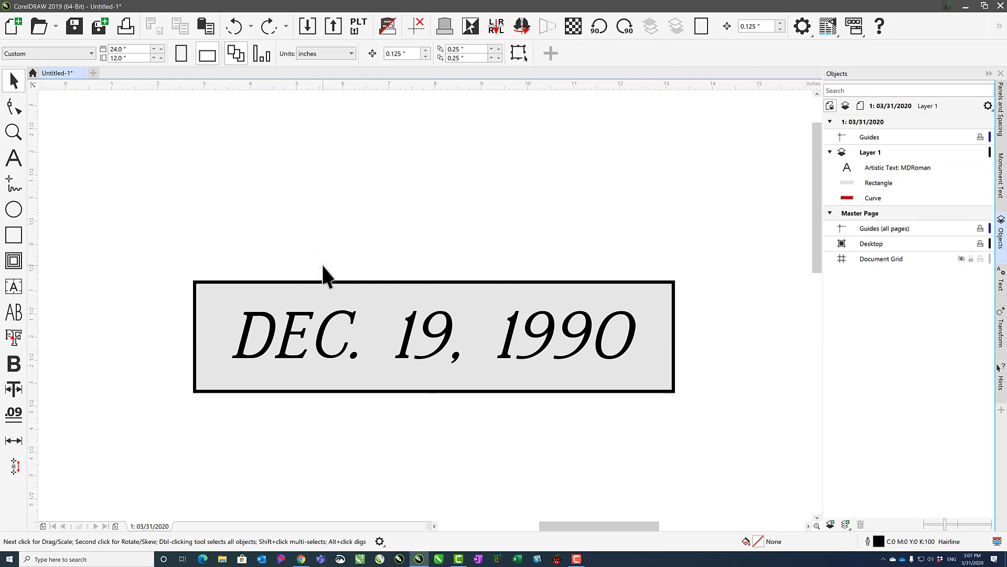
{"action": "left_click", "coordinate": [323, 255]}
Select the grey rectangle and border curve with a marquee that only touches them, and extend another to include the date text.
{"action": "left_click_drag", "start_coordinate": [346, 290], "coordinate": [359, 295]}
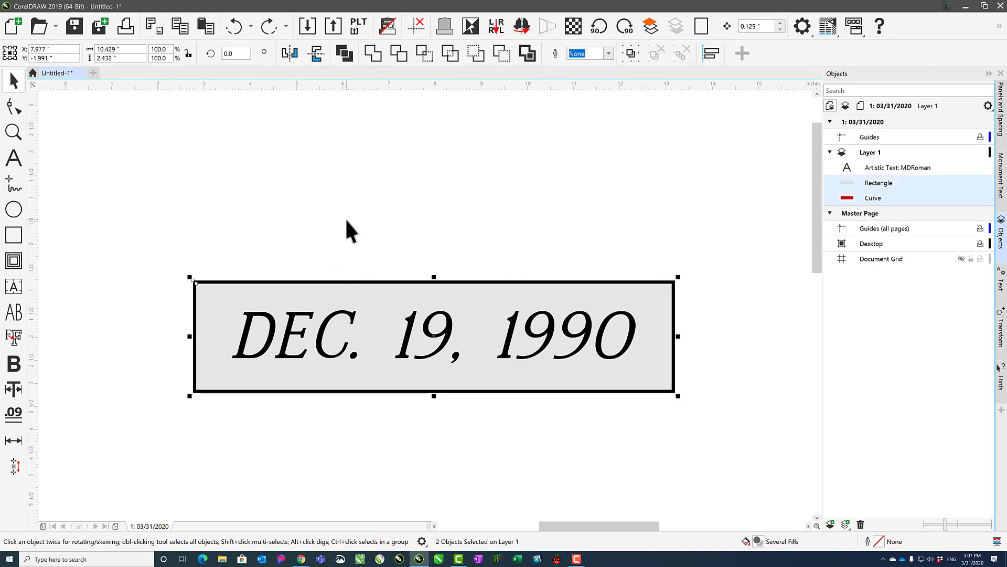
{"action": "left_click", "coordinate": [325, 223]}
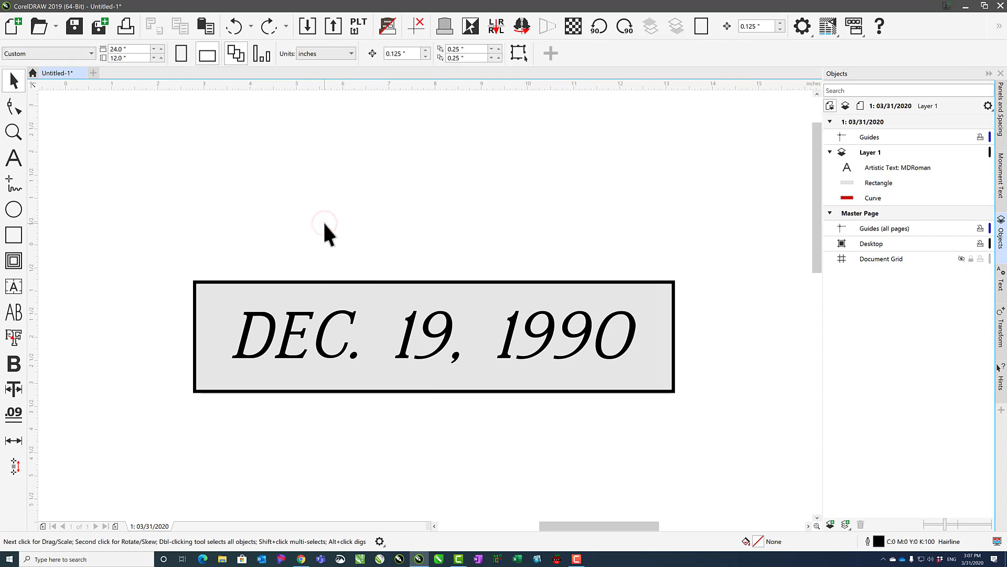
{"action": "left_click_drag", "start_coordinate": [324, 223], "coordinate": [376, 316]}
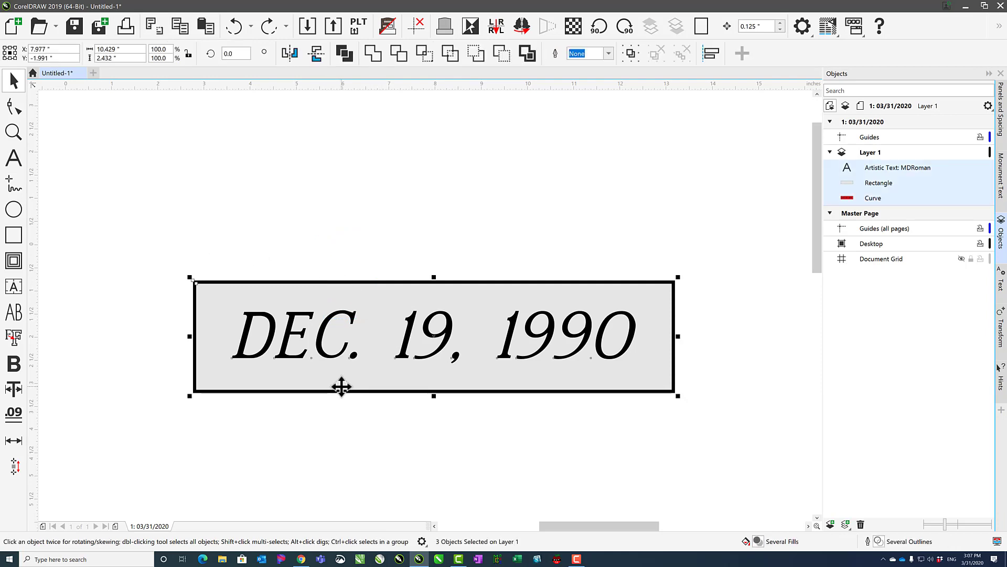
{"action": "left_click", "coordinate": [326, 254]}
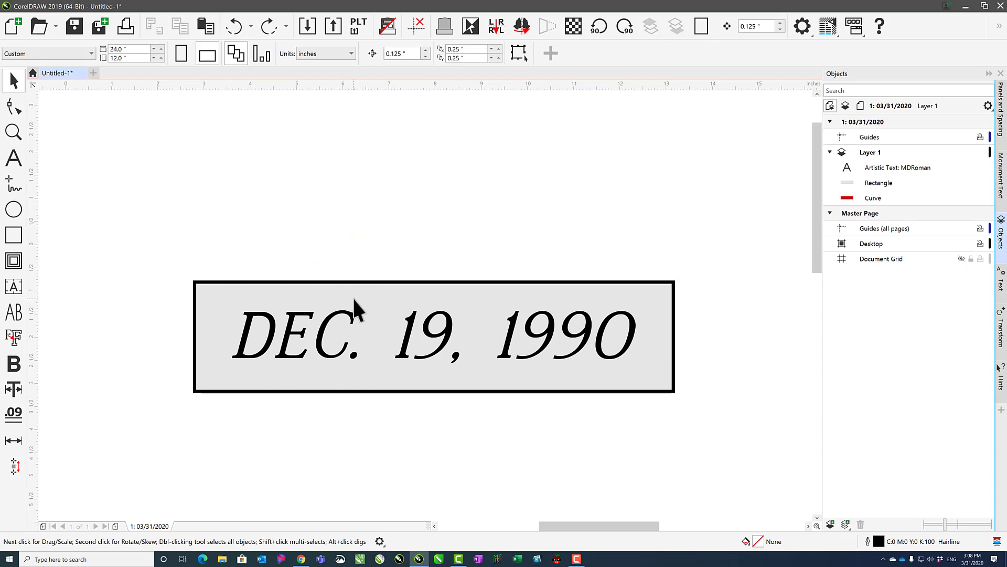
{"action": "left_click_drag", "start_coordinate": [358, 225], "coordinate": [410, 293]}
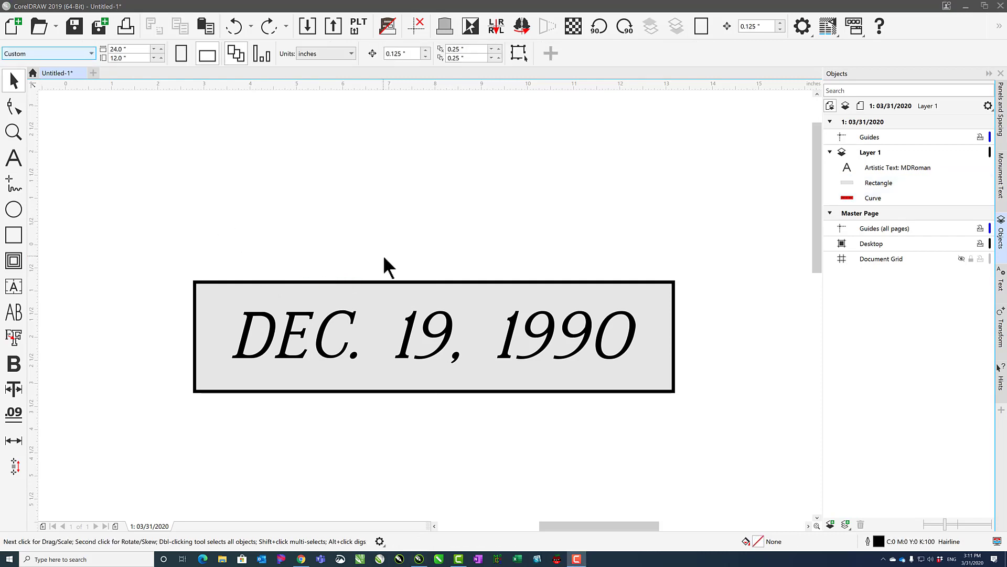
Activate the Freehand tool, and toggle repeatedly between it and the Pick tool.
{"action": "left_click", "coordinate": [16, 79]}
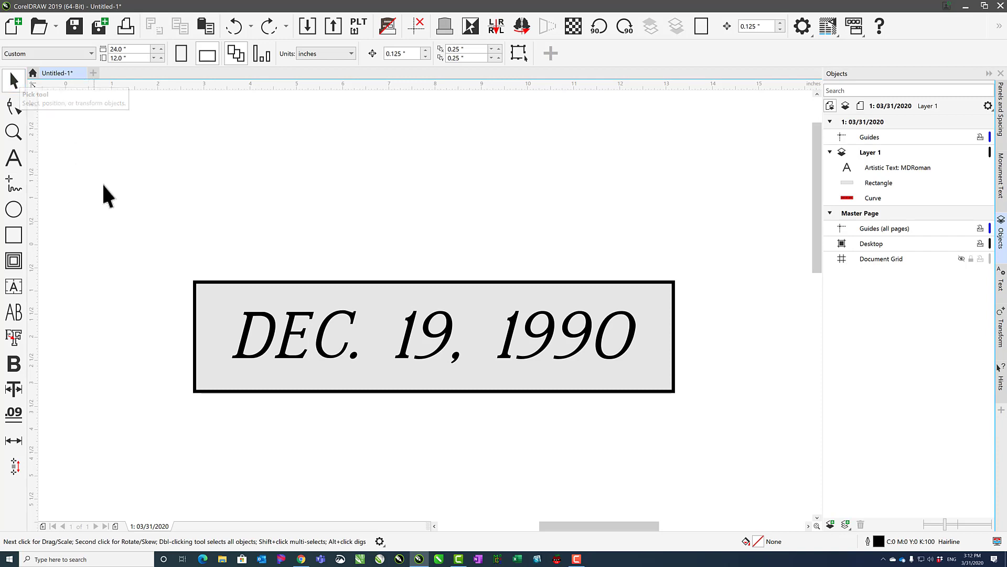
{"action": "left_click", "coordinate": [14, 184]}
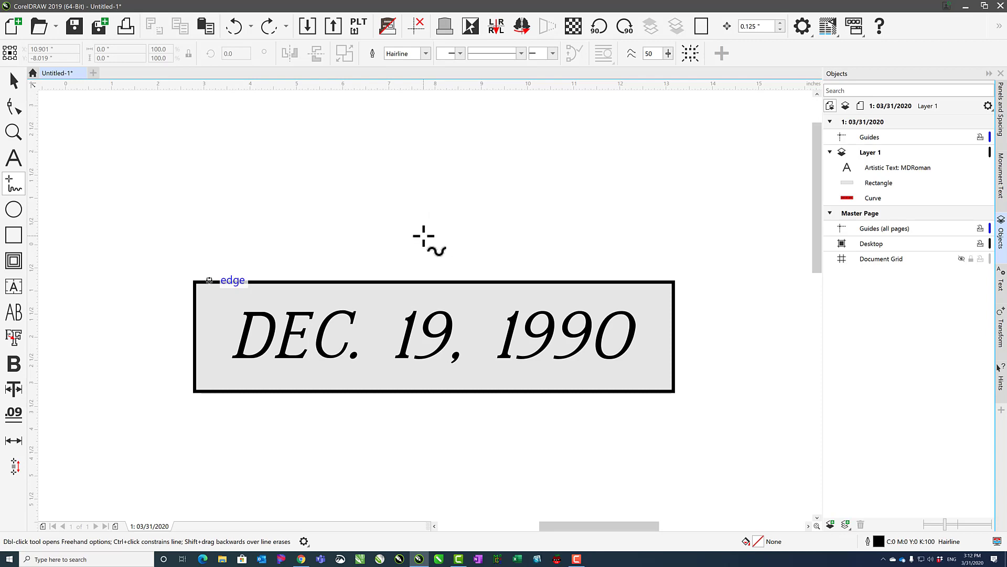
{"action": "key", "text": "space"}
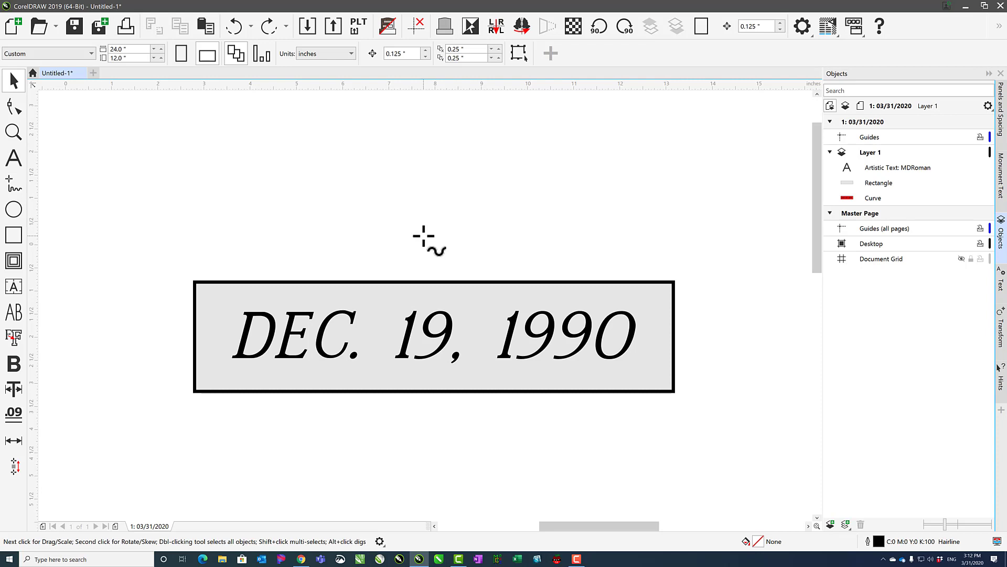
{"action": "key", "text": "space"}
{"action": "key", "text": "space"}
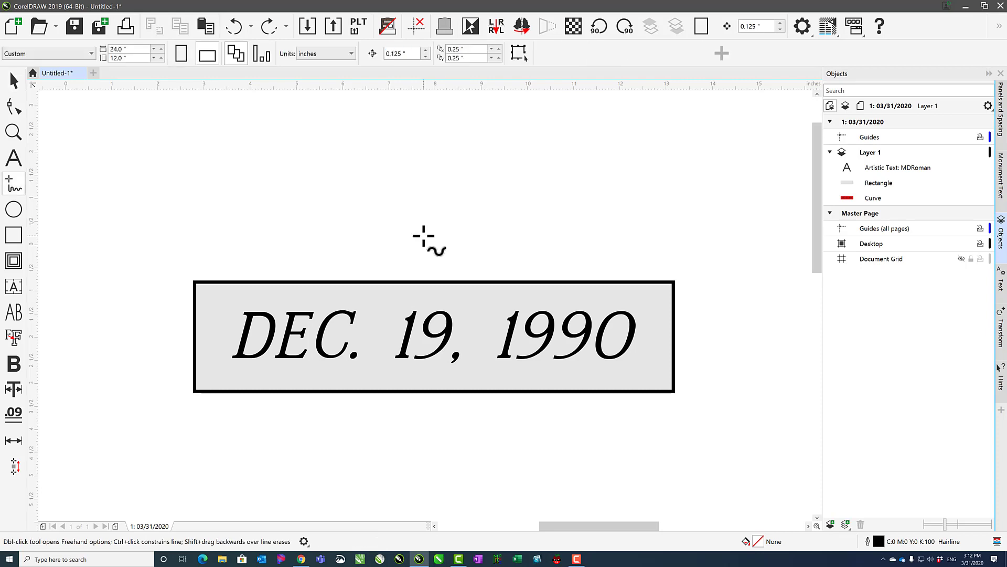
{"action": "key", "text": "space"}
{"action": "key", "text": "space"}
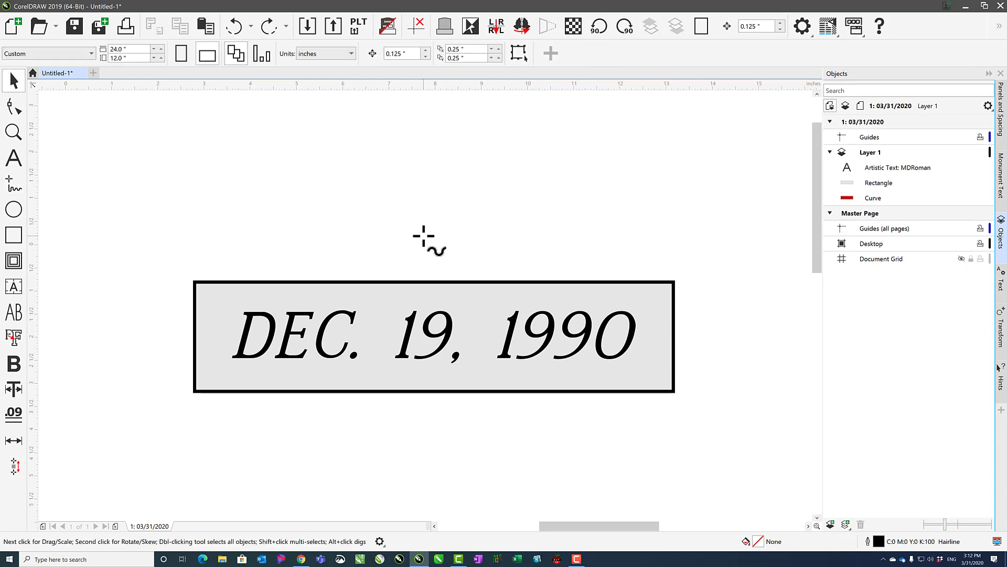
{"action": "key", "text": "space"}
{"action": "key", "text": "space"}
Add the artistic text "ASDFASDF" above the date panel, switch to the Pick tool and back, and append "ASDF" after a gap.
{"action": "left_click", "coordinate": [14, 155]}
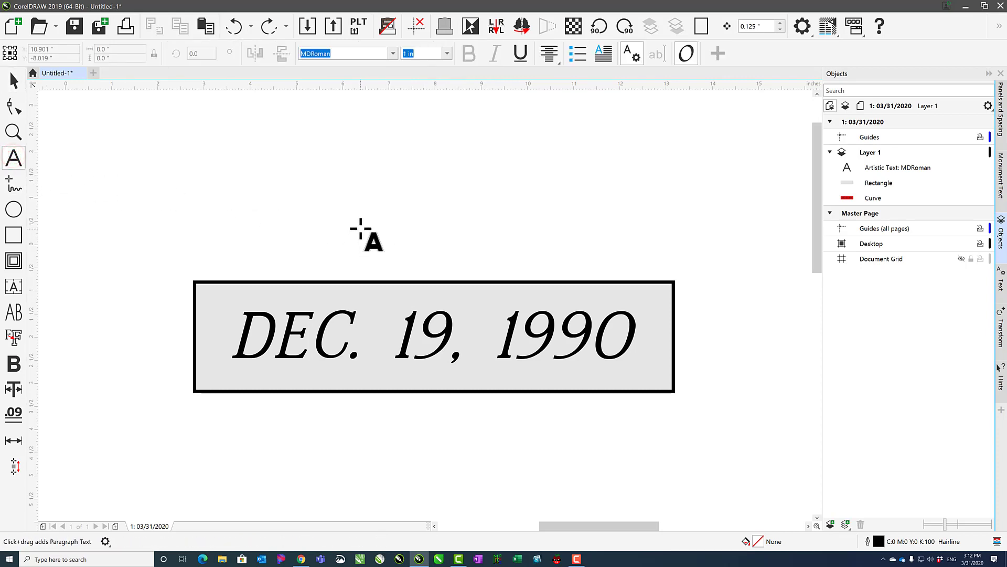
{"action": "left_click", "coordinate": [360, 229]}
{"action": "type", "text": "ASDFASDF"}
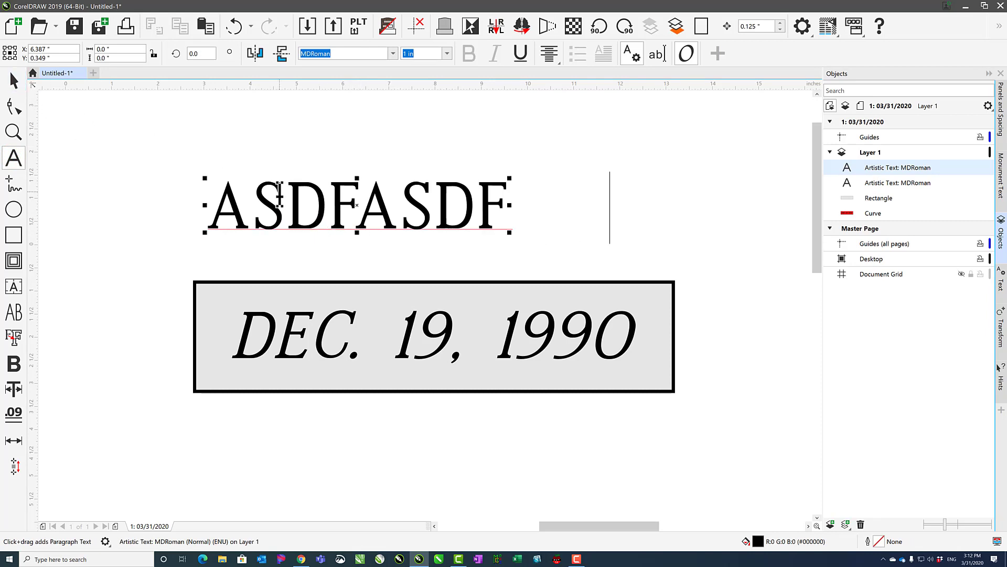
{"action": "left_click", "coordinate": [12, 80]}
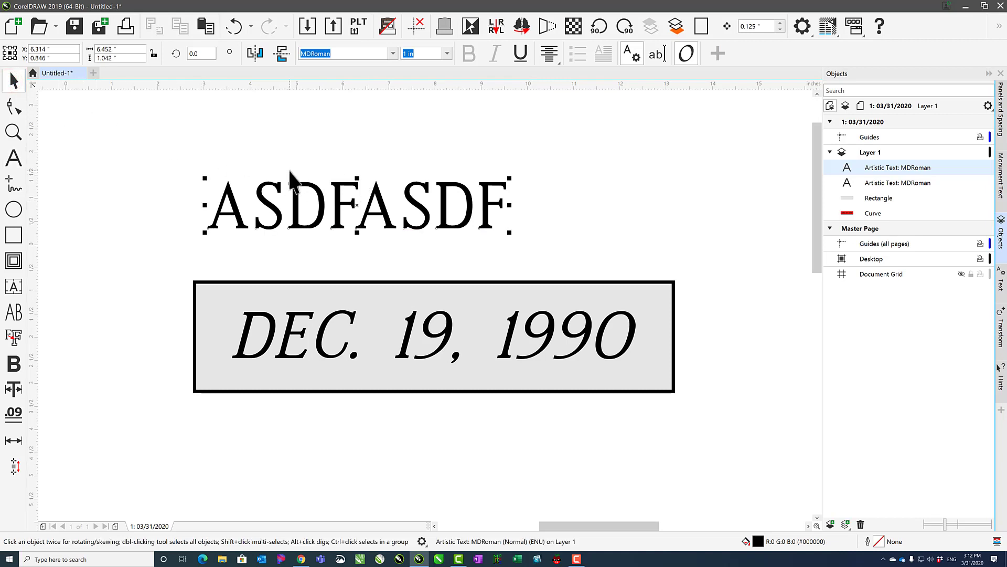
{"action": "key", "text": "F8"}
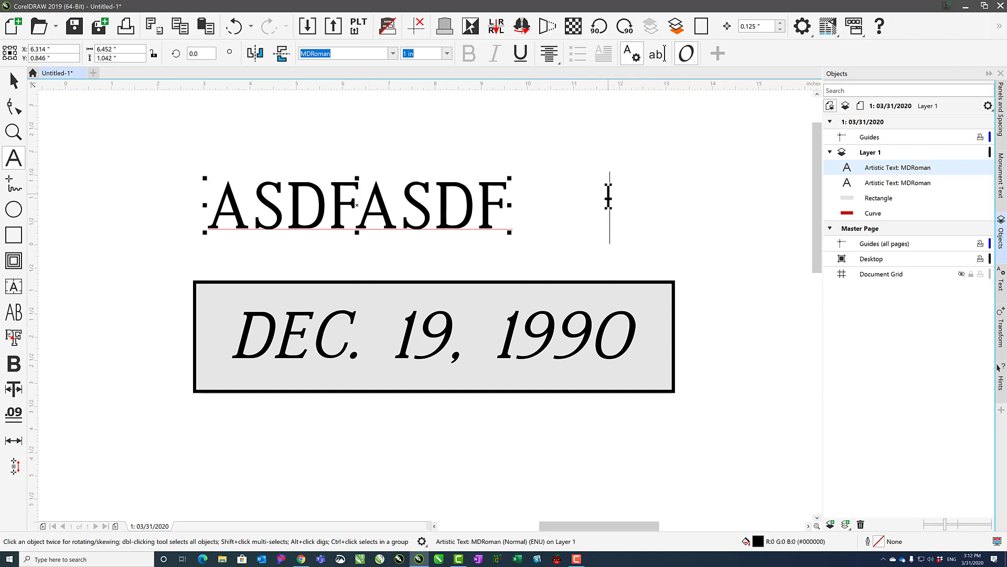
{"action": "type", "text": "ASDF"}
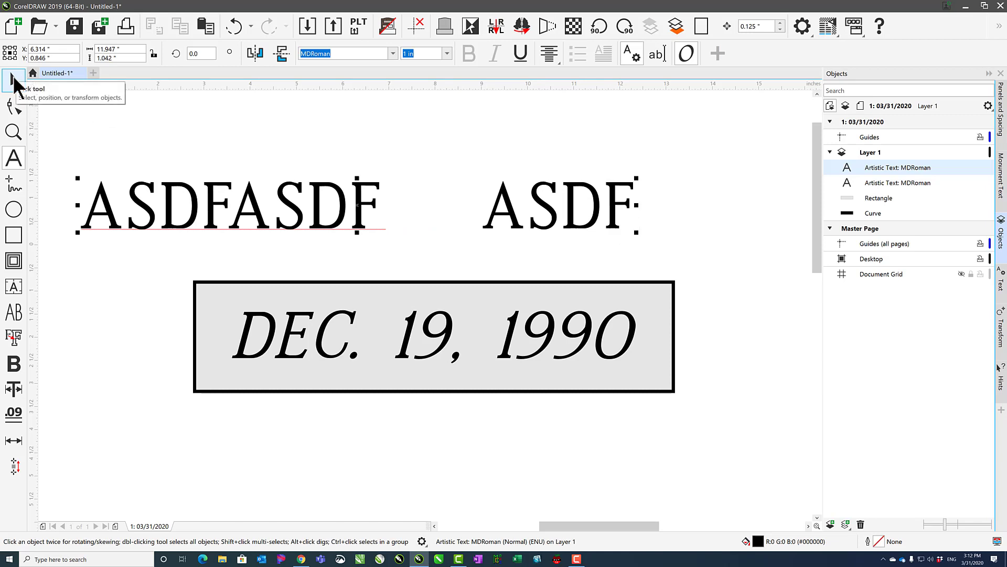
Delete the ASDF sample text, undo the deletion, and delete the text again.
{"action": "left_click", "coordinate": [14, 79]}
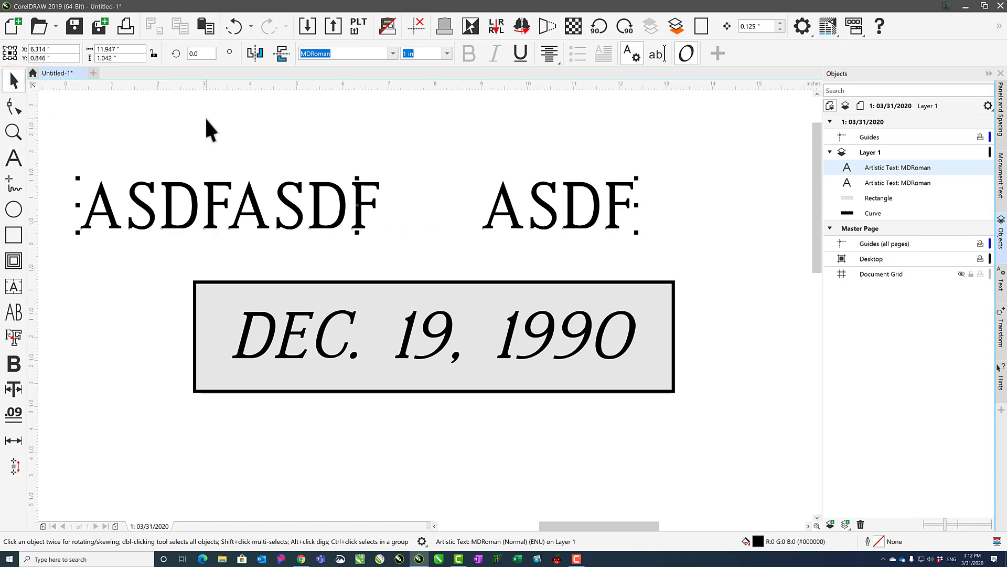
{"action": "key", "text": "Delete"}
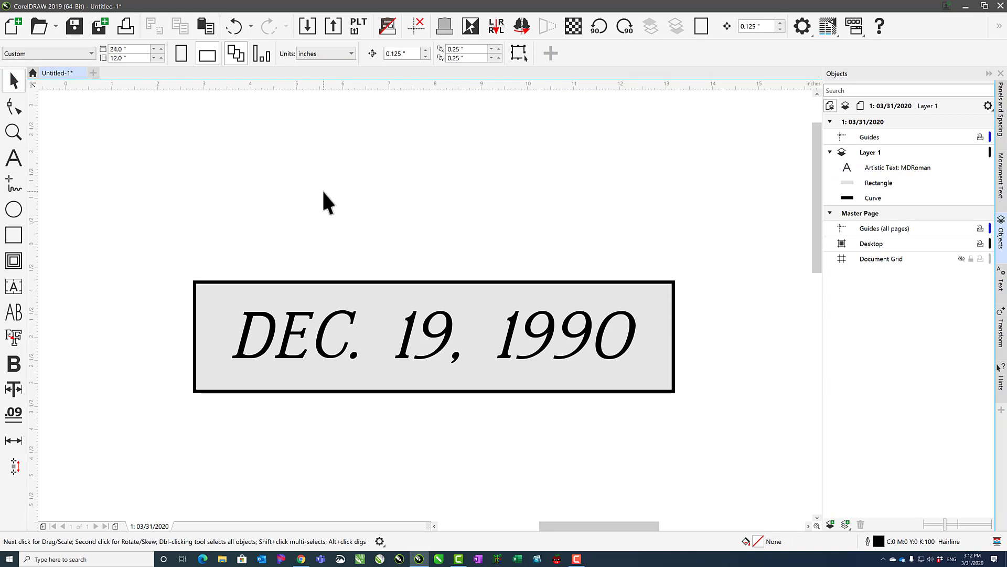
{"action": "key", "text": "ctrl+z"}
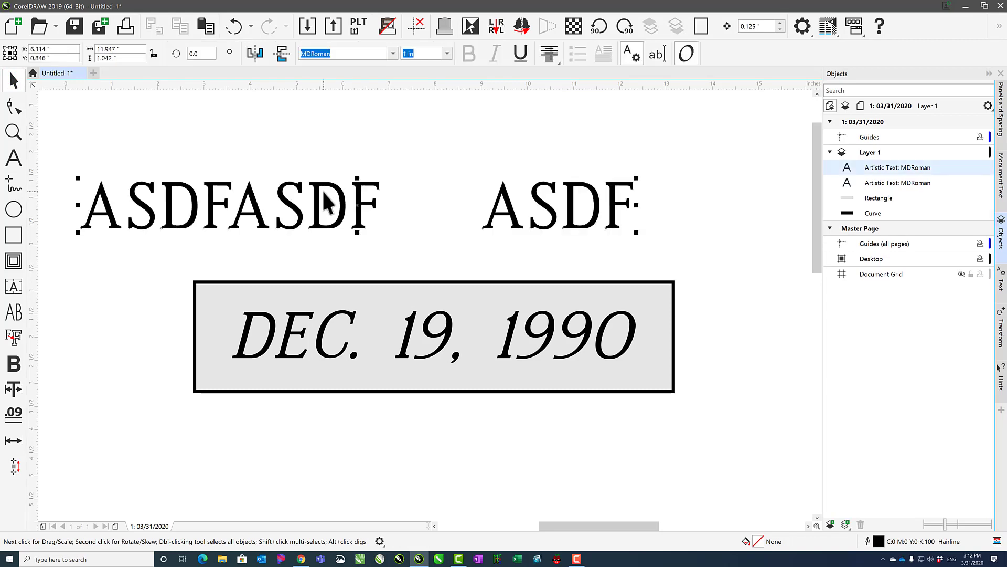
{"action": "right_click", "coordinate": [317, 185]}
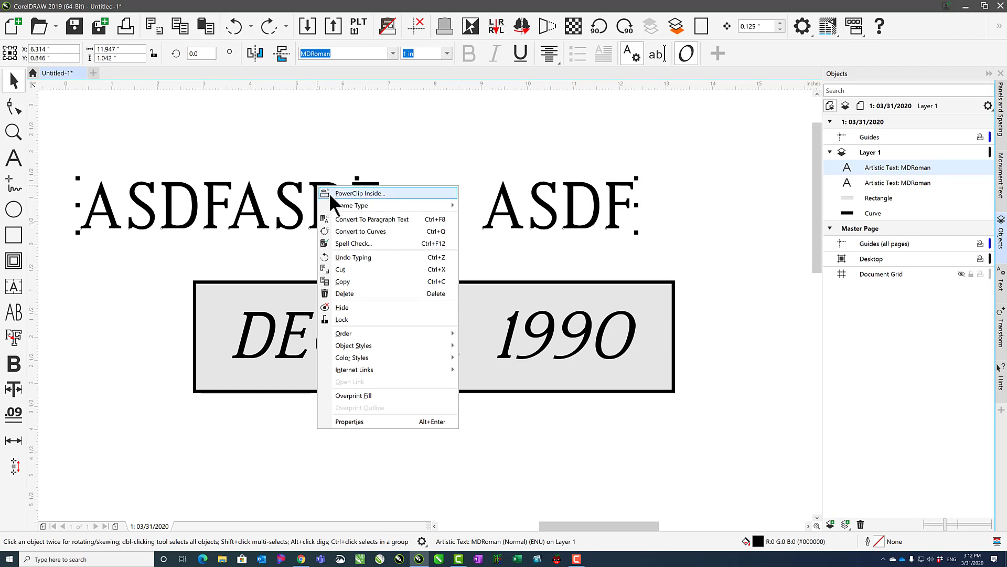
{"action": "left_click", "coordinate": [337, 294]}
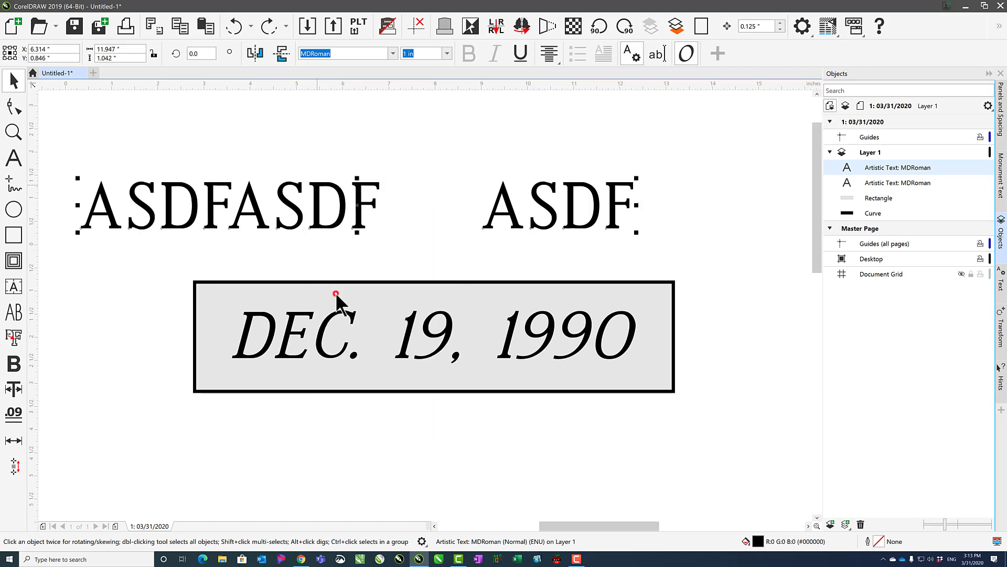
Move the date text, grey rectangle and black border together about 3 inches up and 3.4 inches right, and clear the selection.
{"action": "left_click_drag", "start_coordinate": [131, 222], "coordinate": [718, 471]}
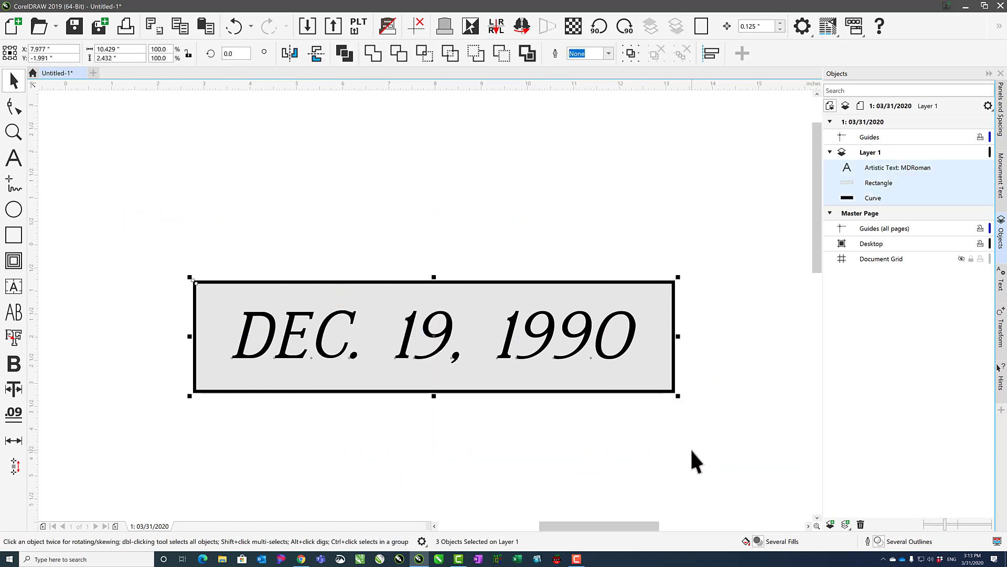
{"action": "left_click_drag", "start_coordinate": [374, 349], "coordinate": [372, 212]}
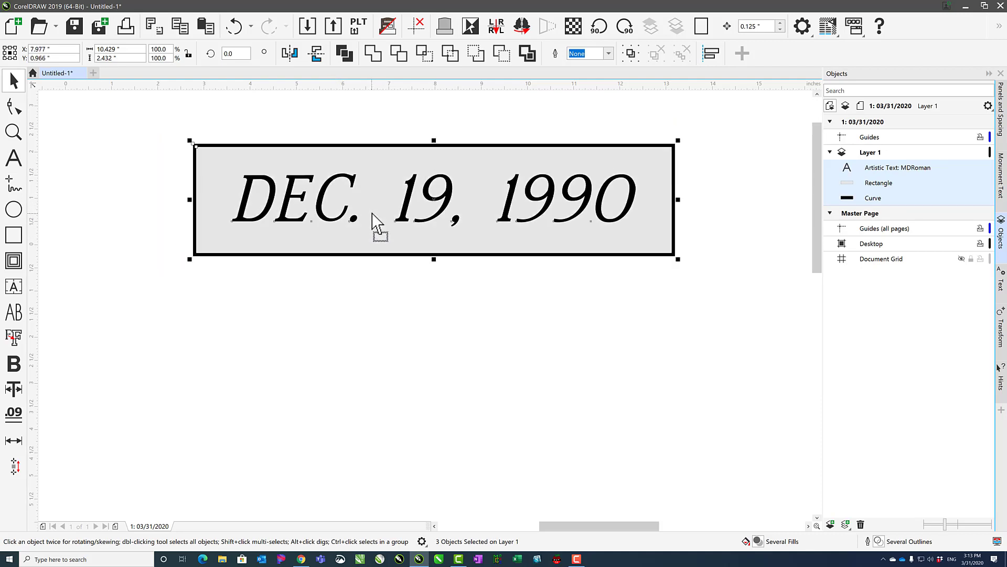
{"action": "scroll", "coordinate": [382, 220], "scroll_direction": "down", "scroll_amount": 2}
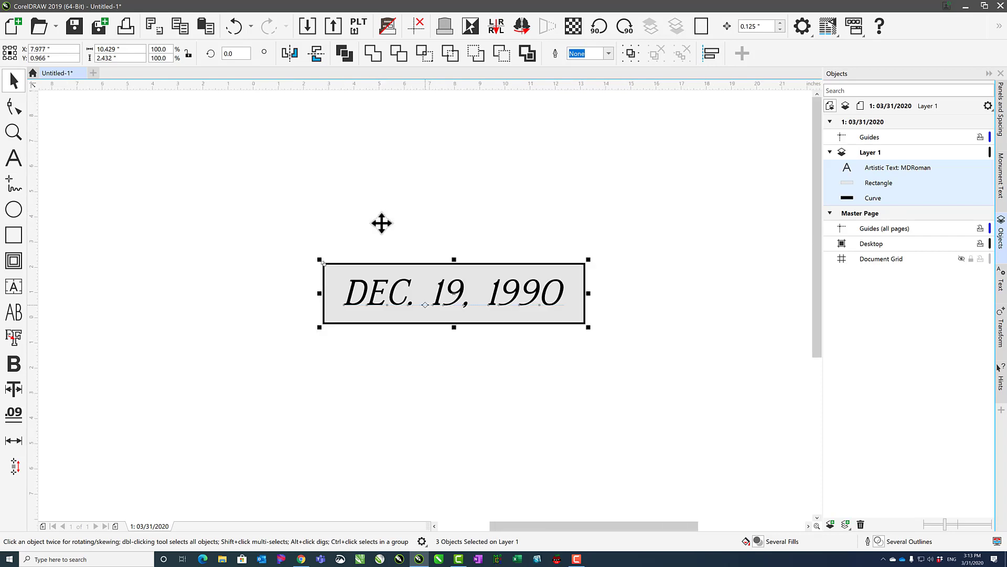
{"action": "scroll", "coordinate": [433, 306], "scroll_direction": "down", "scroll_amount": 2}
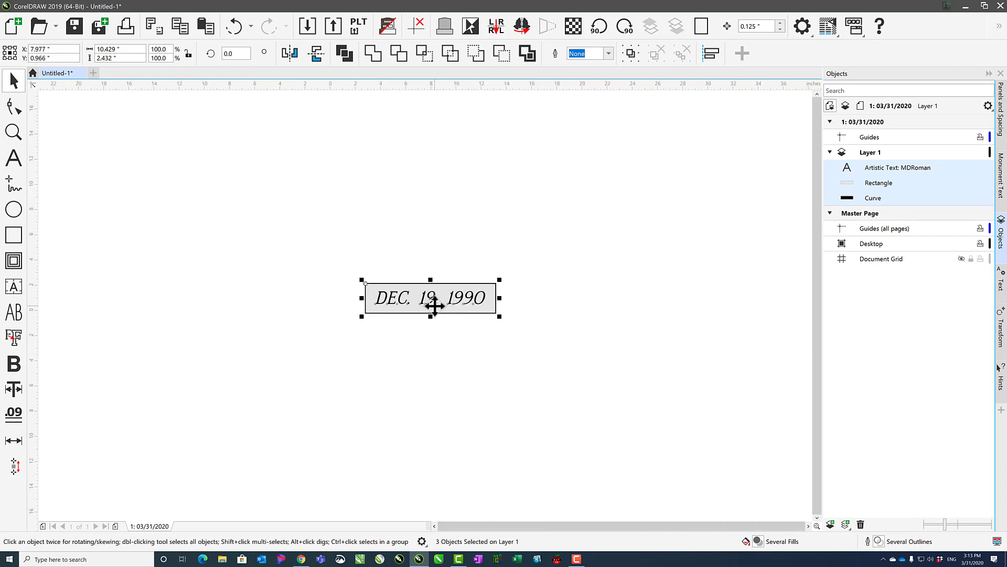
{"action": "left_click_drag", "start_coordinate": [433, 299], "coordinate": [479, 304]}
{"action": "left_click", "coordinate": [481, 268]}
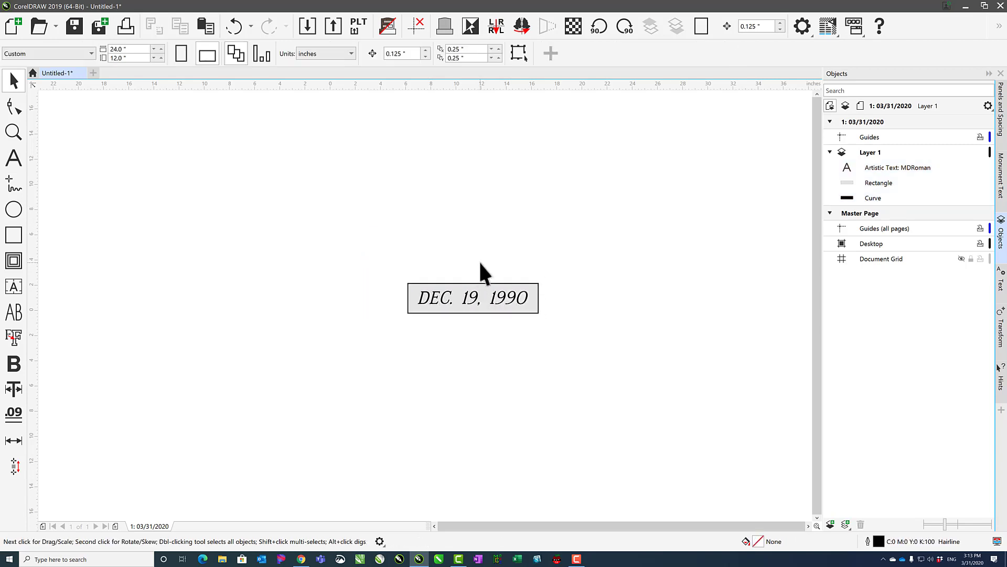
Place a copy of the date text outside the grey panel, centred at about X 22.45 inches, and clear the selection.
{"action": "left_click", "coordinate": [464, 299]}
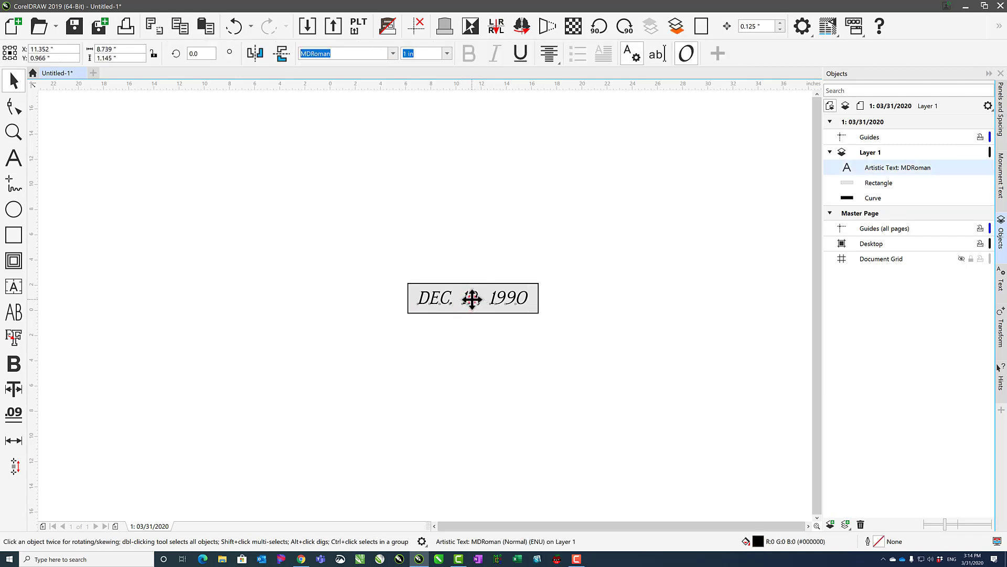
{"action": "left_click_drag", "start_coordinate": [472, 299], "coordinate": [608, 304]}
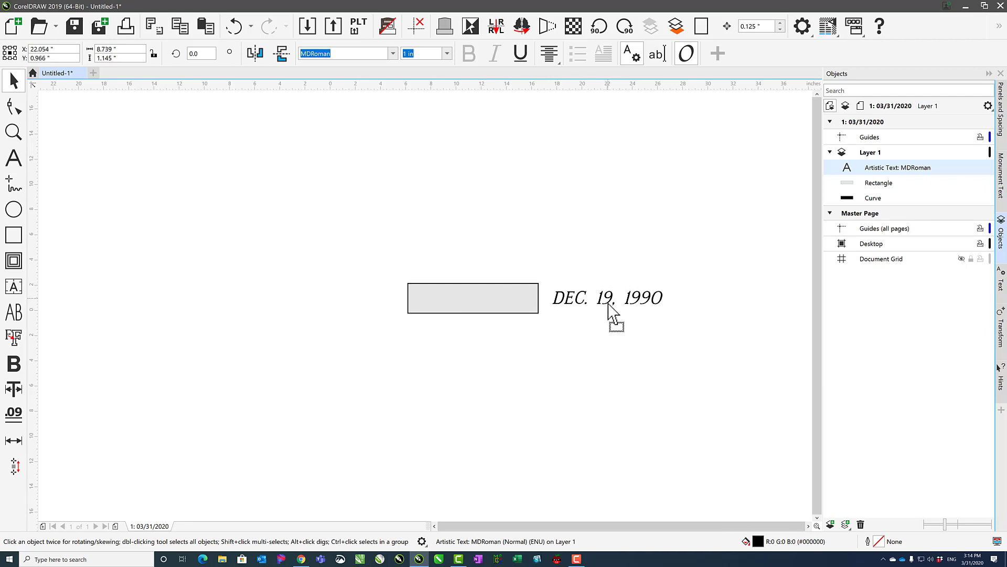
{"action": "right_click", "coordinate": [607, 304]}
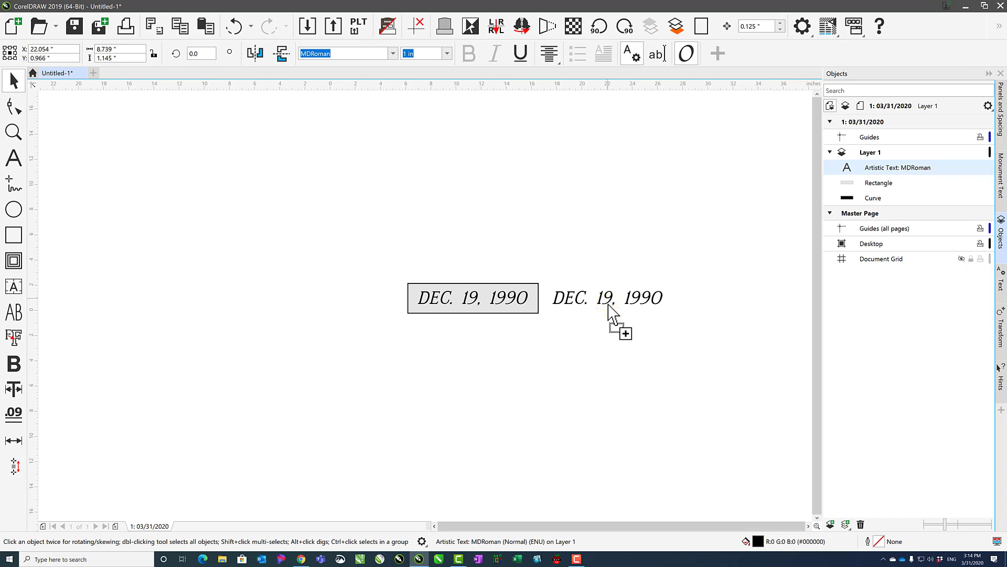
{"action": "left_click_drag", "start_coordinate": [607, 305], "coordinate": [612, 304]}
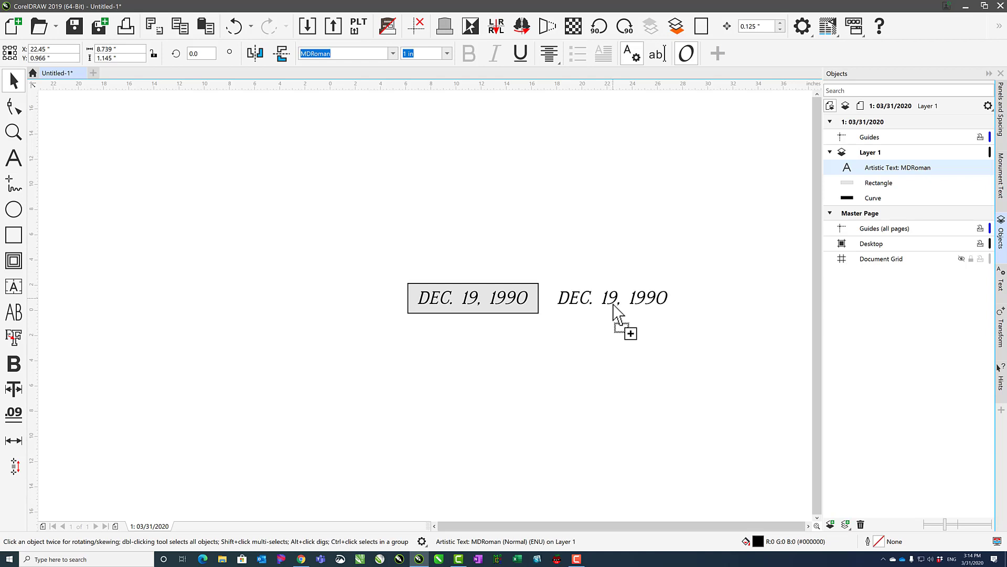
{"action": "left_click_drag", "start_coordinate": [614, 304], "coordinate": [613, 302]}
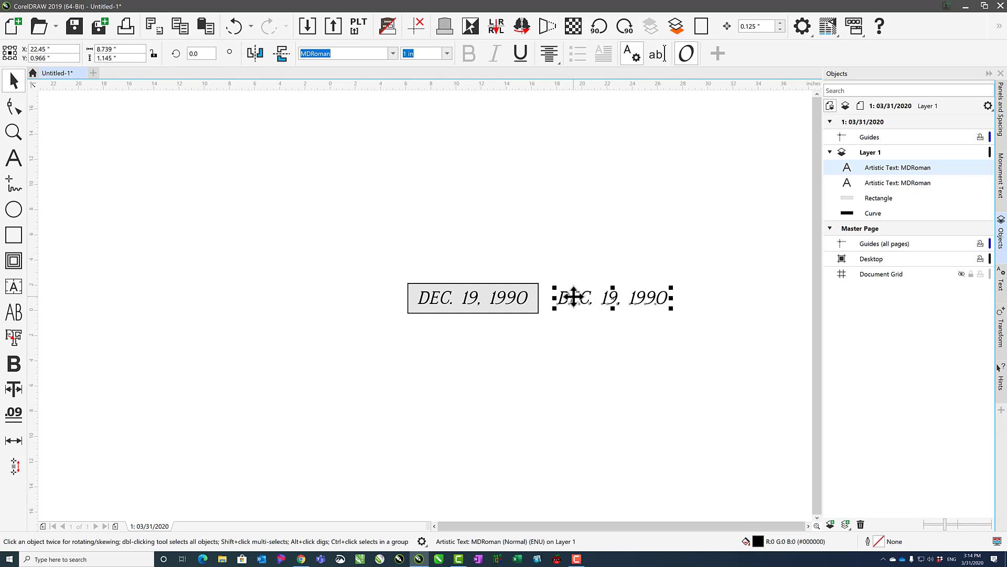
{"action": "left_click", "coordinate": [589, 326]}
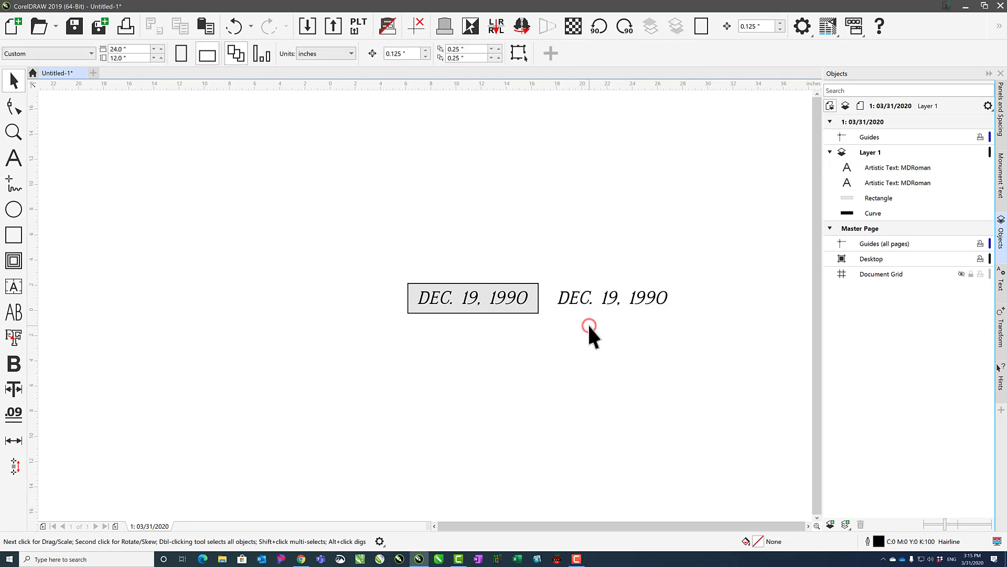
Change the font of the copied date text beside the panel to MLC Modified Roman SKS 1.25in-3.5in.
{"action": "scroll", "coordinate": [591, 326], "scroll_direction": "up", "scroll_amount": 3}
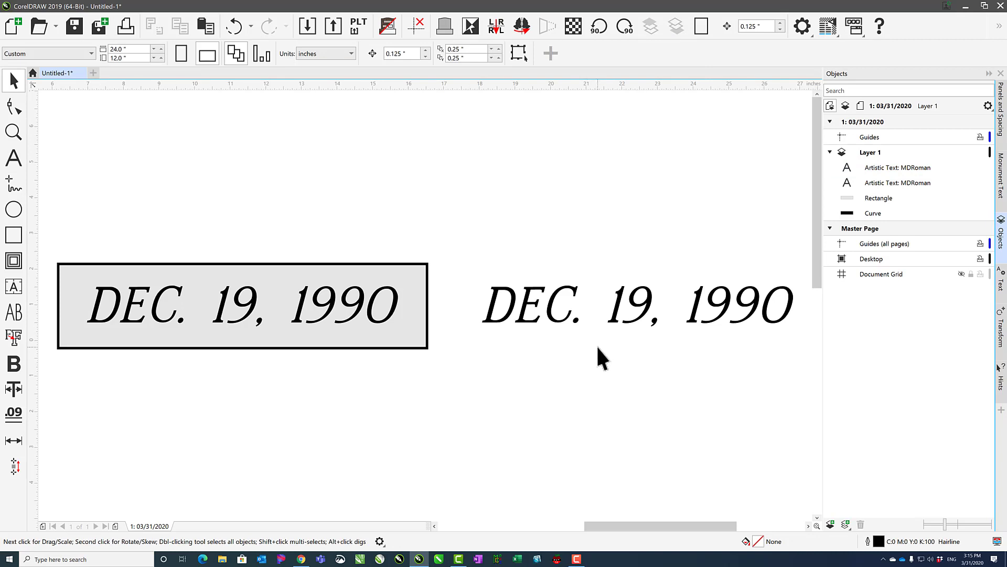
{"action": "left_click", "coordinate": [554, 313]}
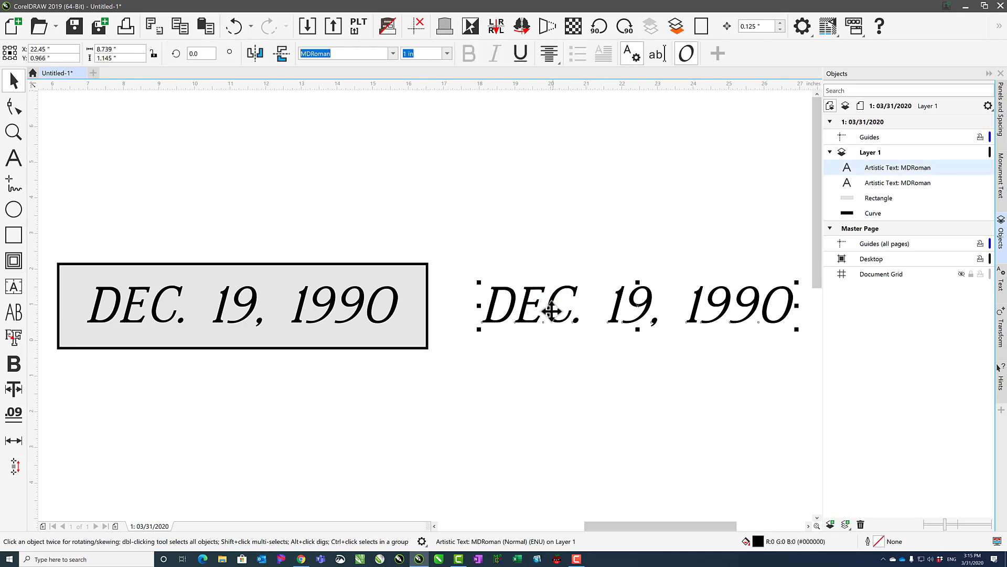
{"action": "left_click", "coordinate": [390, 52]}
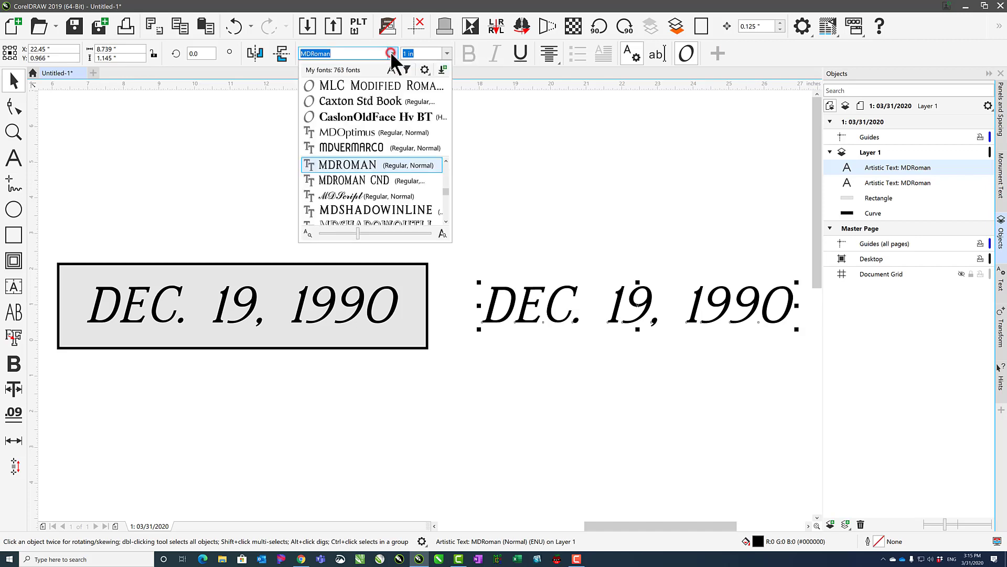
{"action": "left_click", "coordinate": [379, 85]}
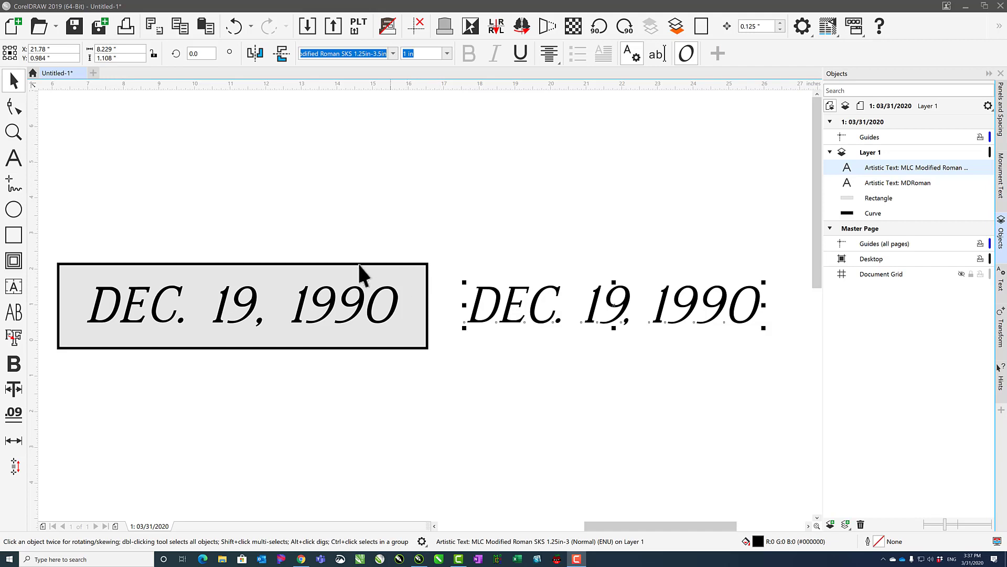
Select both date texts together without the panel, and set their font to MDOptimus.
{"action": "left_click_drag", "start_coordinate": [73, 193], "coordinate": [778, 398]}
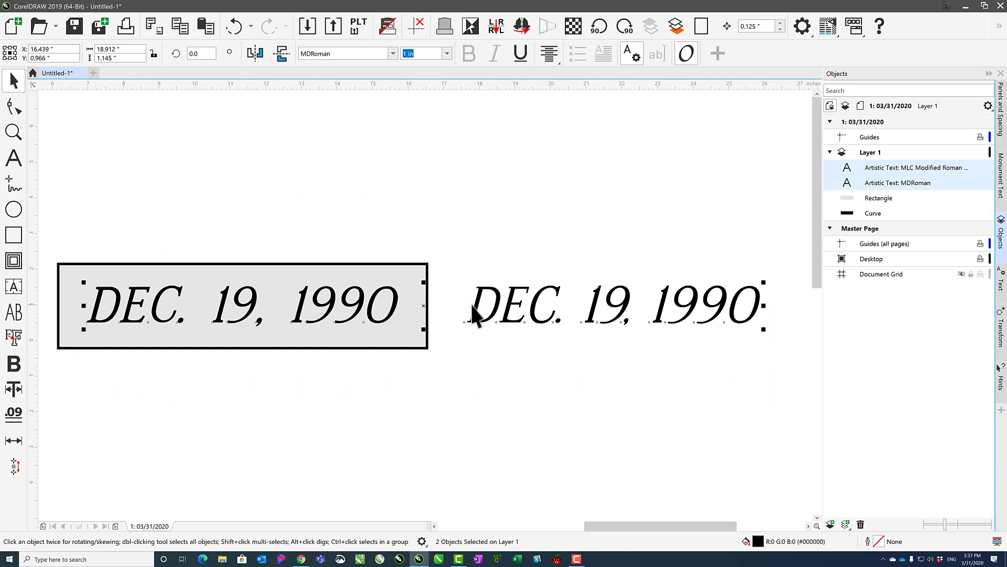
{"action": "left_click", "coordinate": [393, 54]}
{"action": "left_click", "coordinate": [355, 101]}
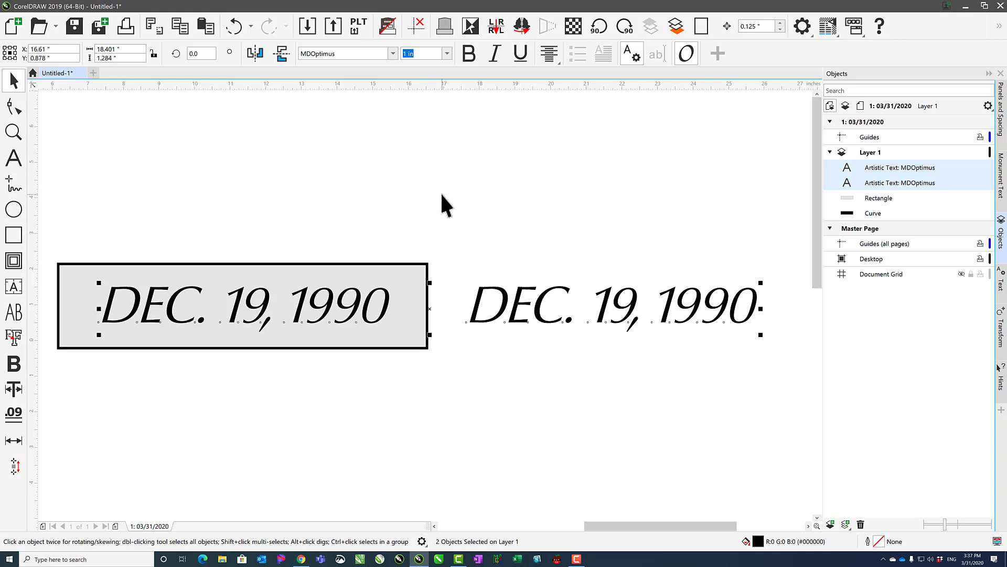
Set both selected date texts to the MLC Modified Roman SKS 1.25in-3.5in font, and clear the selection.
{"action": "left_click", "coordinate": [393, 53]}
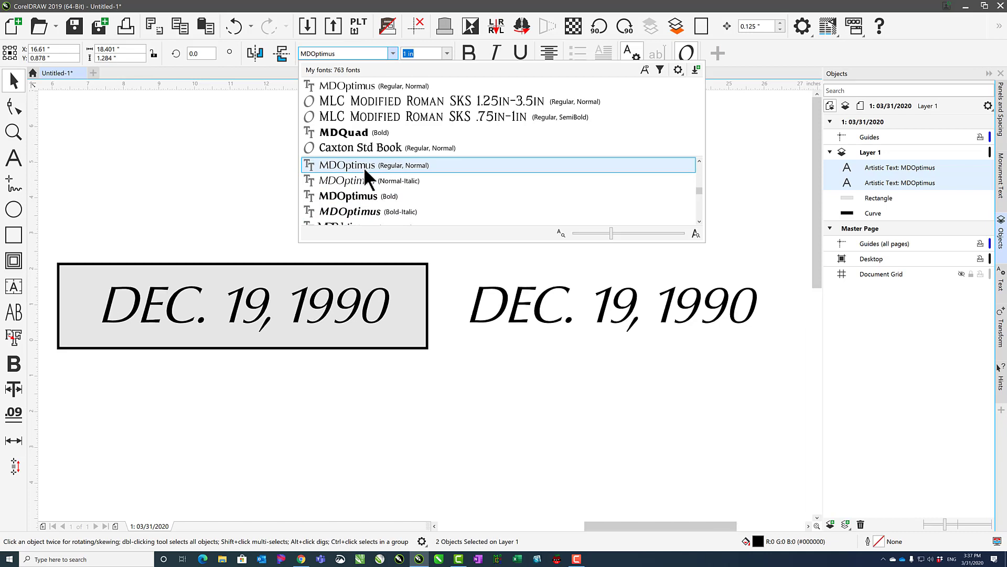
{"action": "left_click", "coordinate": [352, 101]}
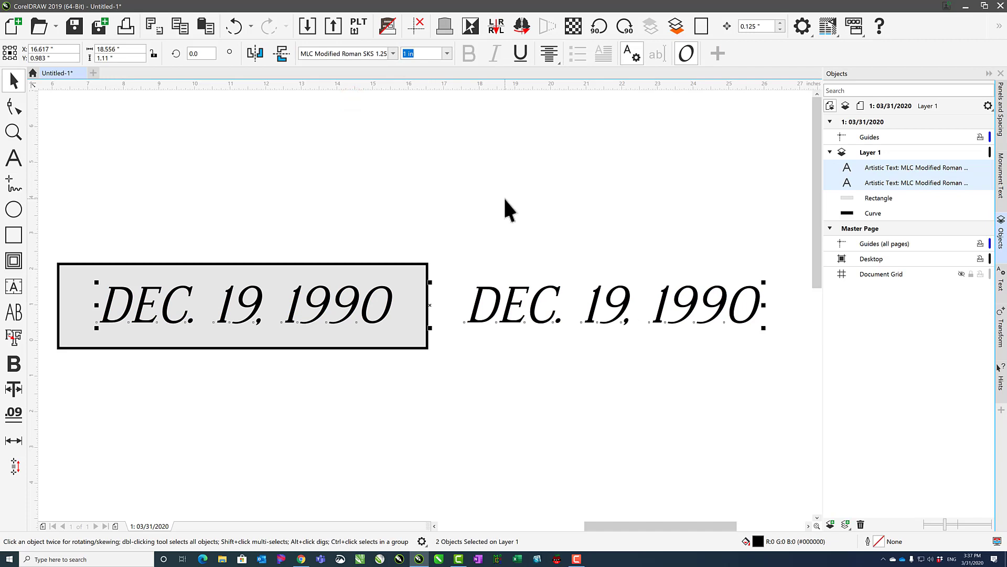
{"action": "left_click", "coordinate": [503, 196]}
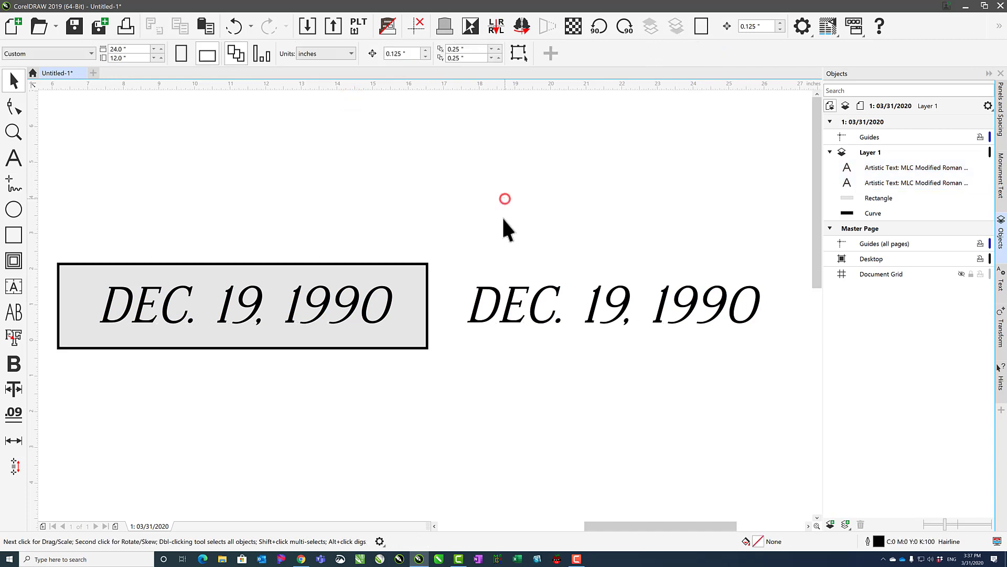
Set the font of the date text beside the panel to MLC Modified Roman SKS .75in-1in.
{"action": "left_click", "coordinate": [495, 291]}
{"action": "left_click", "coordinate": [392, 53]}
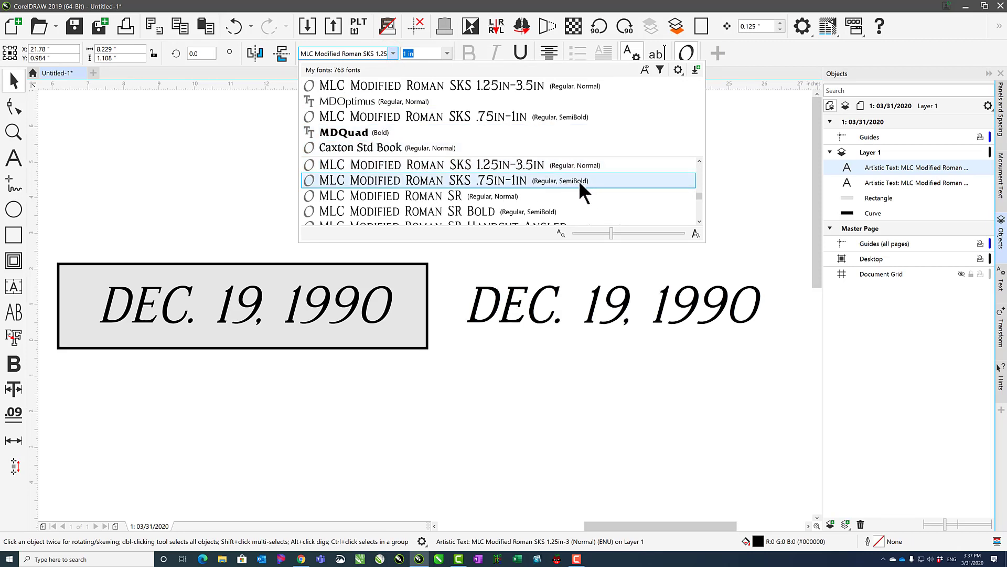
{"action": "left_click", "coordinate": [565, 180]}
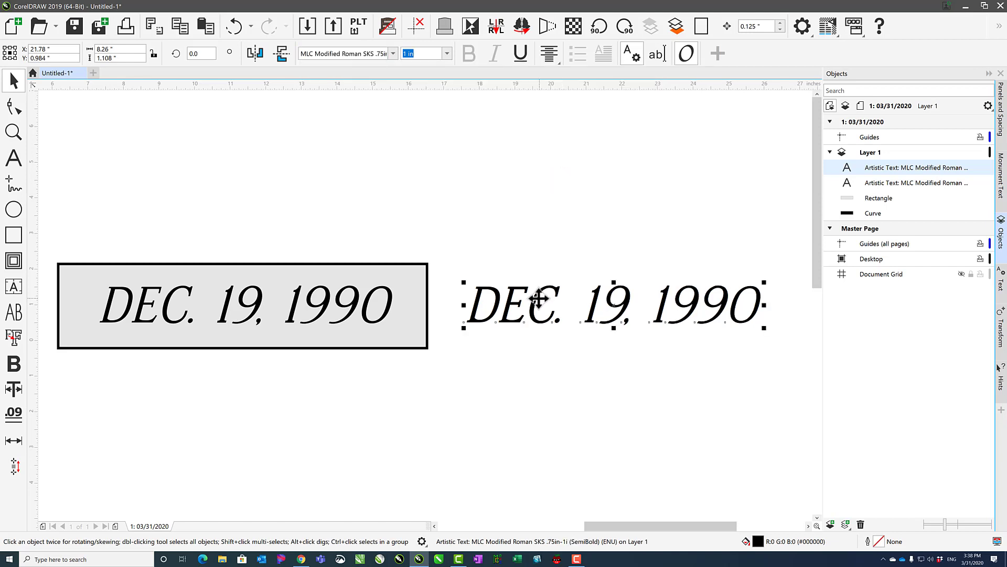
Try the MDOptimus font on the date text beside the panel, and undo the change.
{"action": "left_click", "coordinate": [394, 54]}
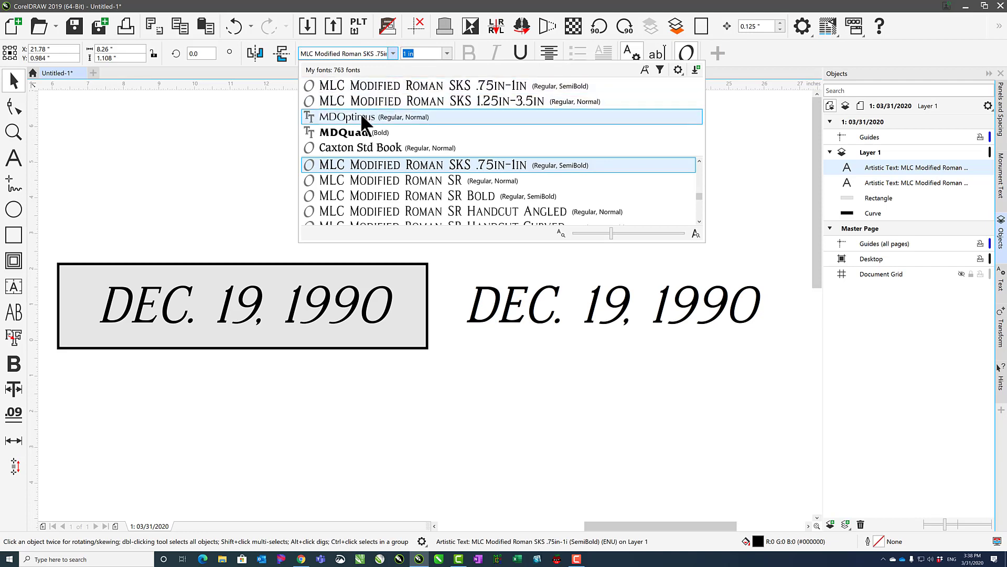
{"action": "left_click", "coordinate": [360, 115]}
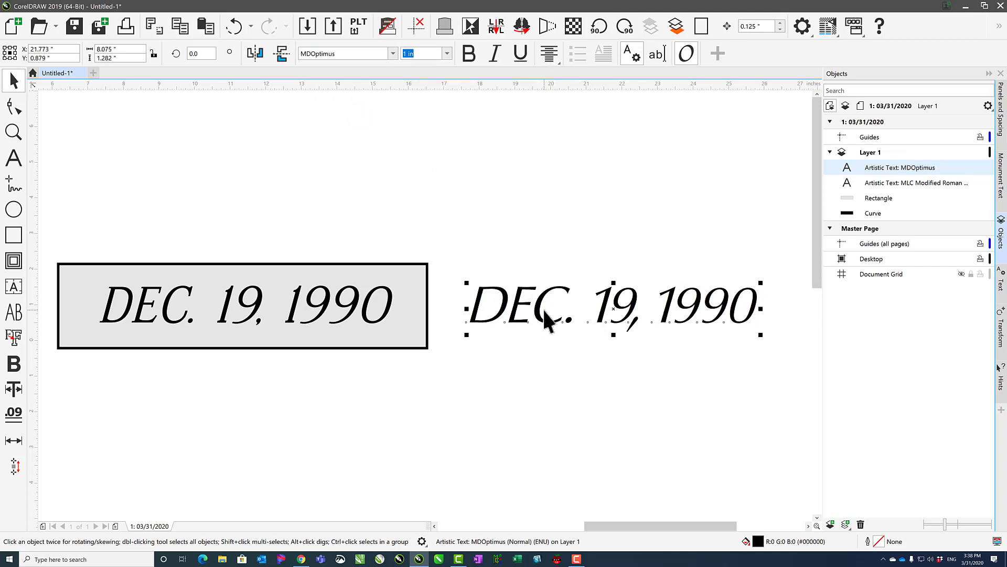
{"action": "key", "text": "ctrl+z"}
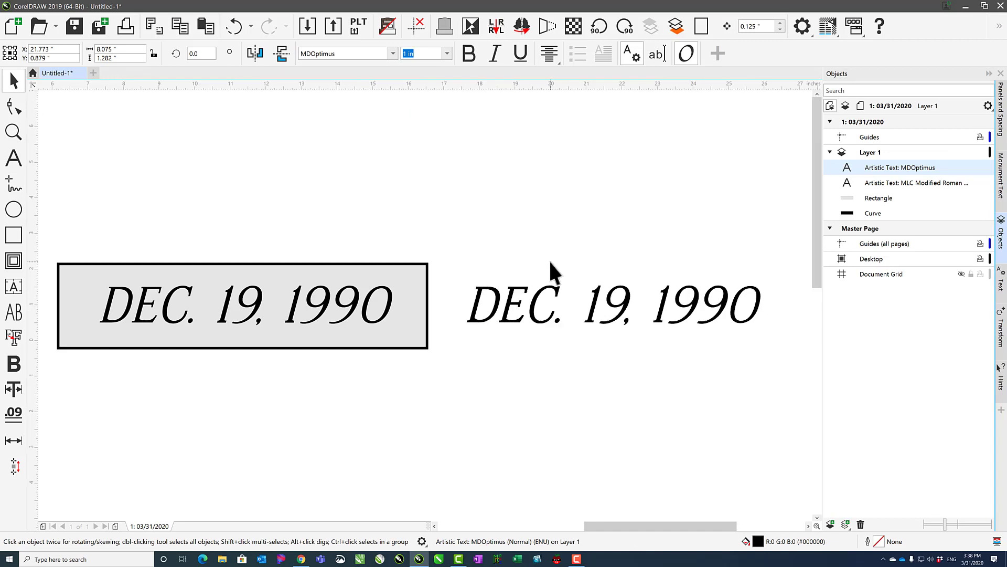
Add the panel's date text to the selection, set both texts to the MDOptimus font, and clear the selection.
{"action": "left_click", "coordinate": [391, 295], "text": "shift"}
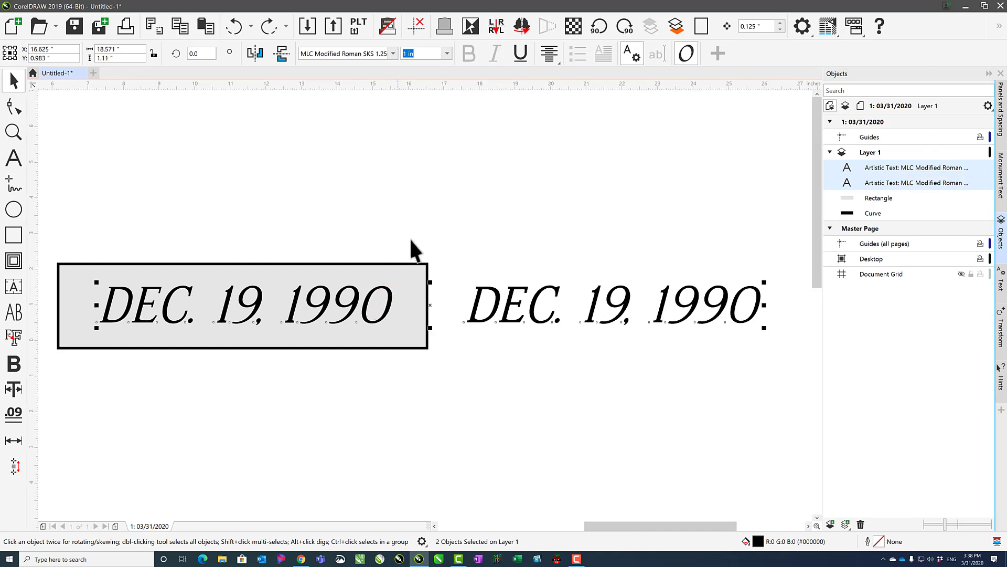
{"action": "left_click", "coordinate": [392, 53]}
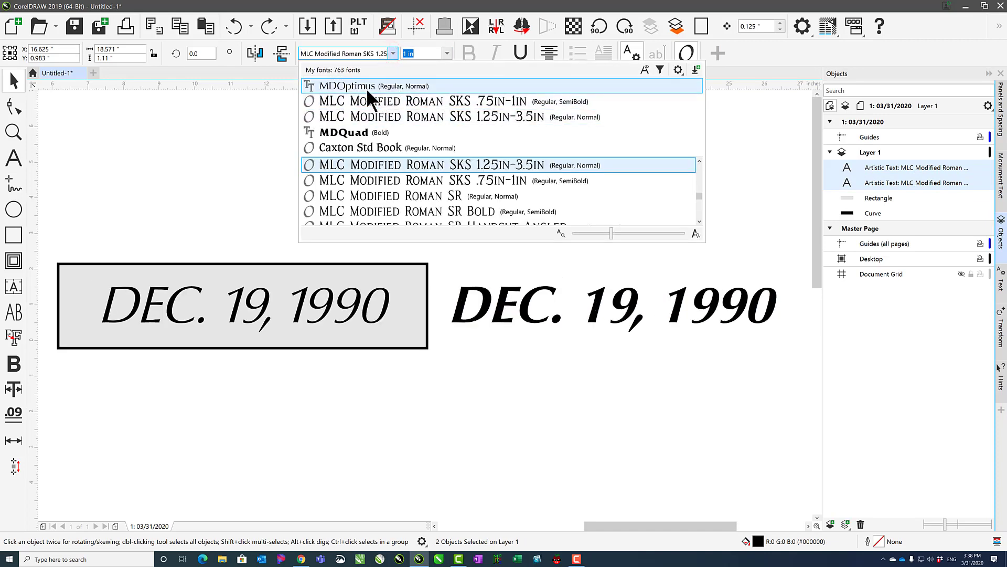
{"action": "left_click", "coordinate": [367, 88]}
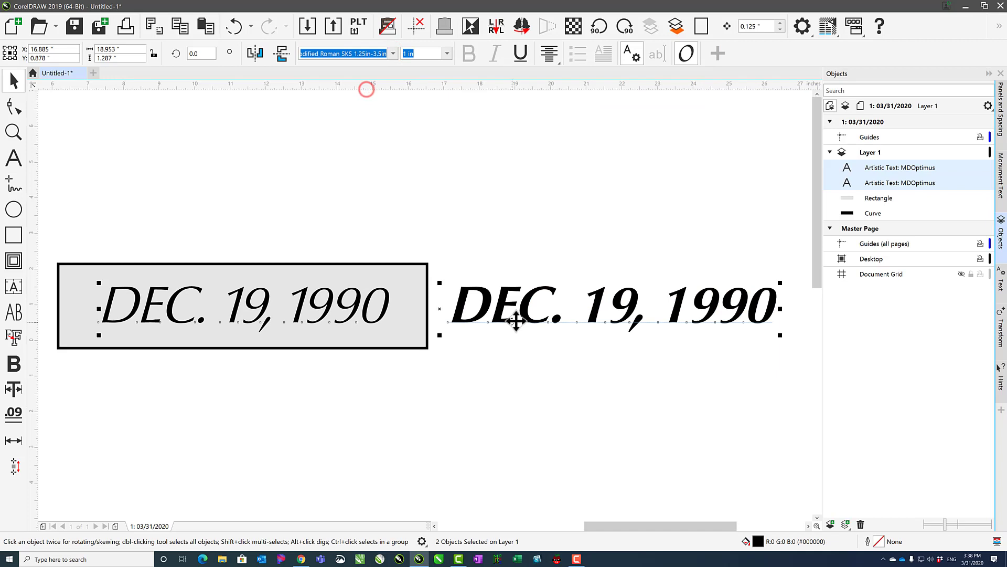
{"action": "left_click", "coordinate": [519, 281]}
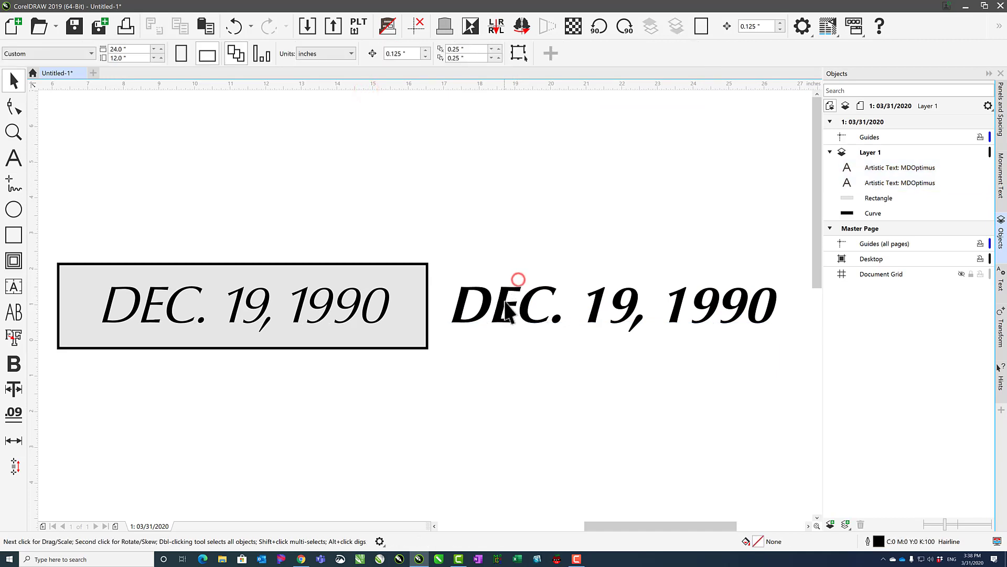
Remove the bold style from the date text beside the panel.
{"action": "left_click", "coordinate": [504, 310]}
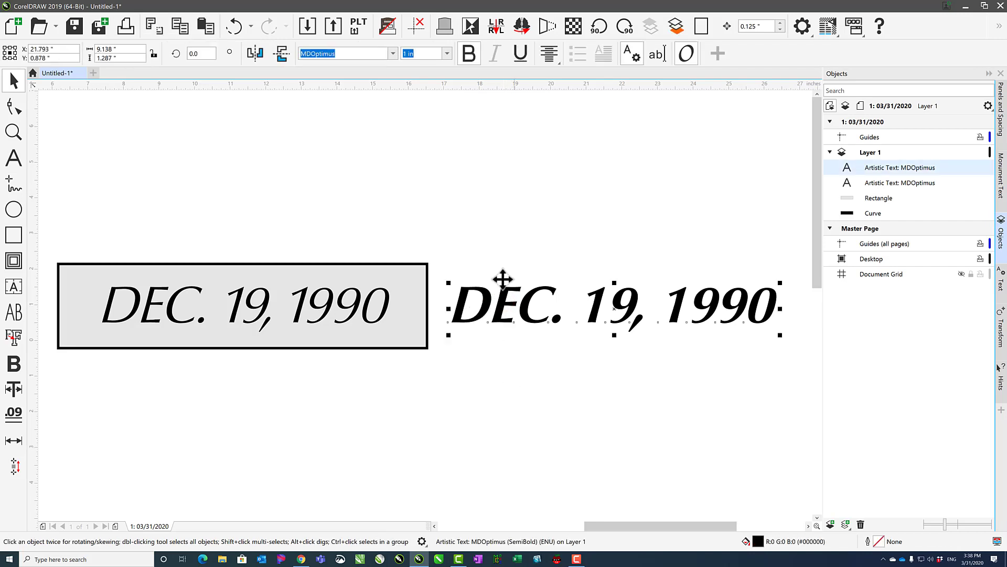
{"action": "left_click", "coordinate": [473, 56]}
{"action": "left_click", "coordinate": [469, 54]}
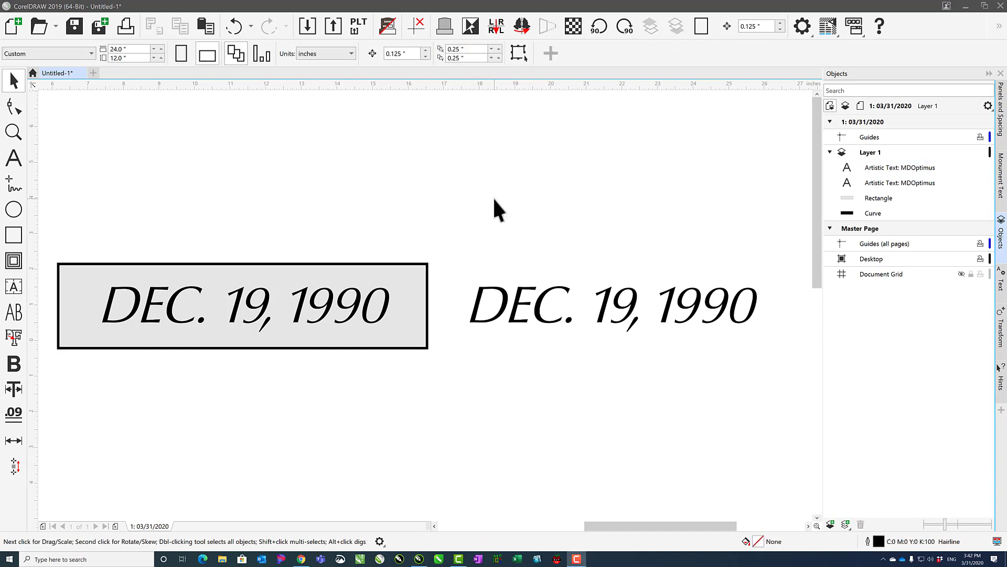
Try to select the date text on the grey panel by picking around its last digits.
{"action": "left_click", "coordinate": [359, 302]}
{"action": "left_click", "coordinate": [369, 242]}
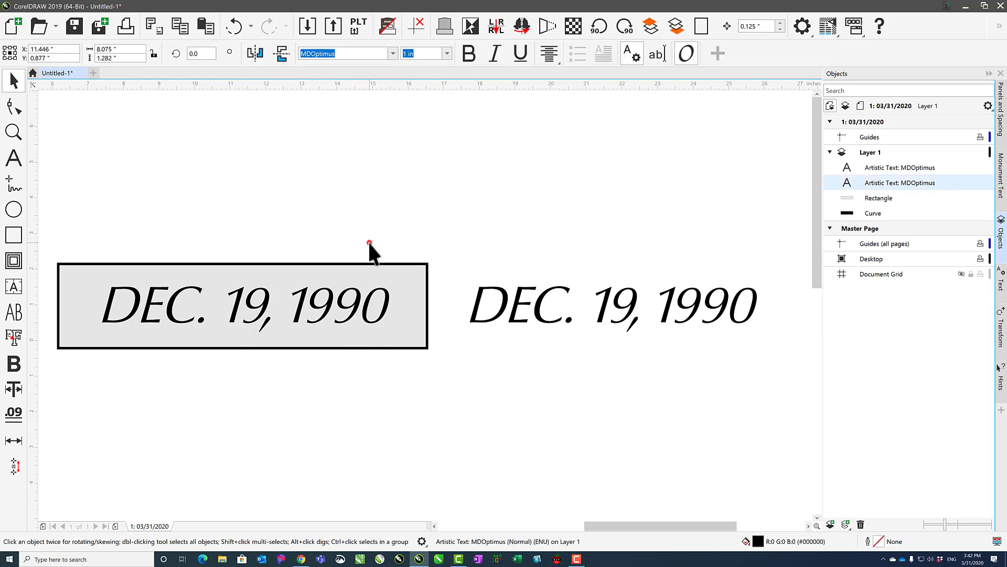
{"action": "left_click", "coordinate": [366, 303]}
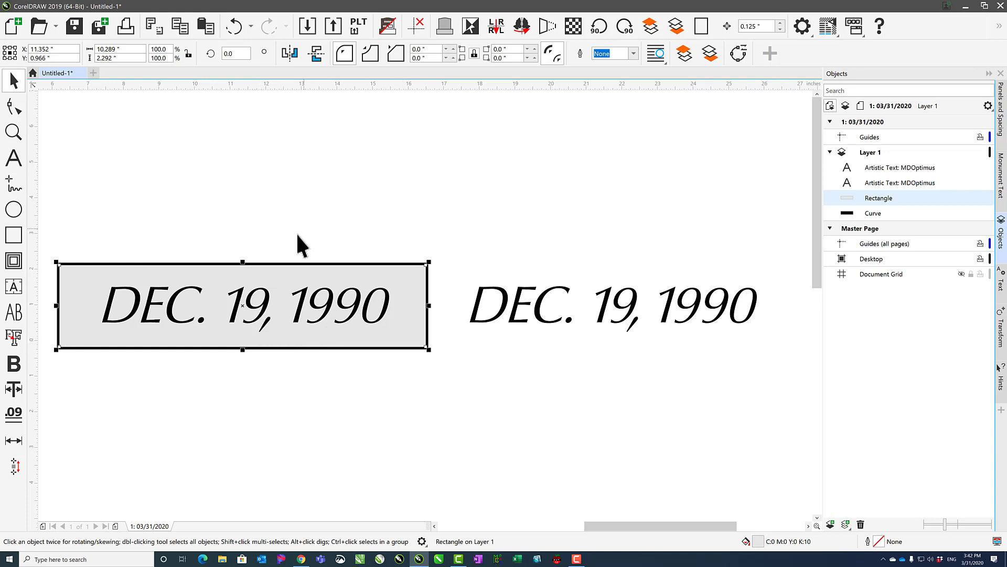
Select the date text on the panel by a baseline node below its characters, clear the selection, and select it again.
{"action": "left_click", "coordinate": [283, 321]}
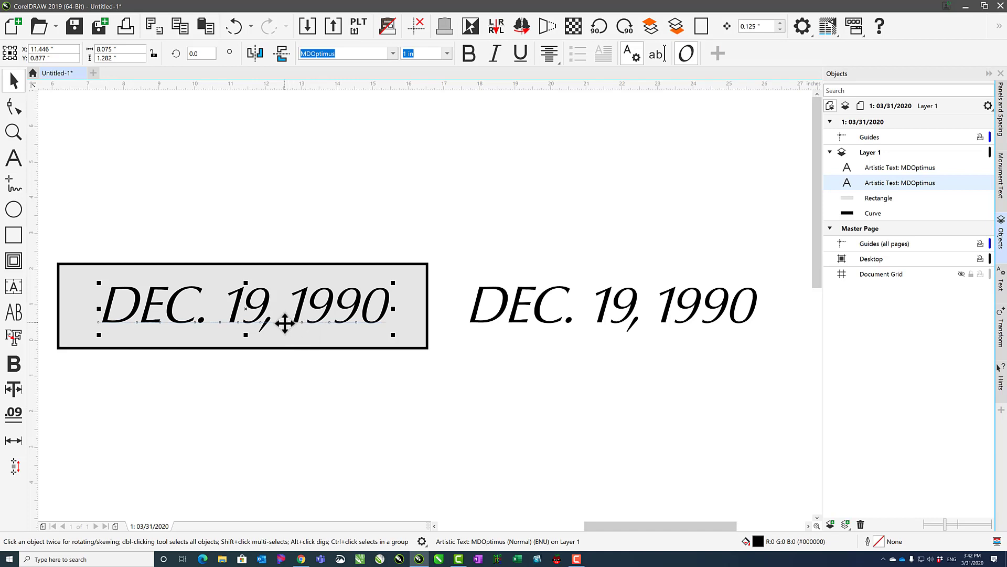
{"action": "left_click", "coordinate": [297, 221]}
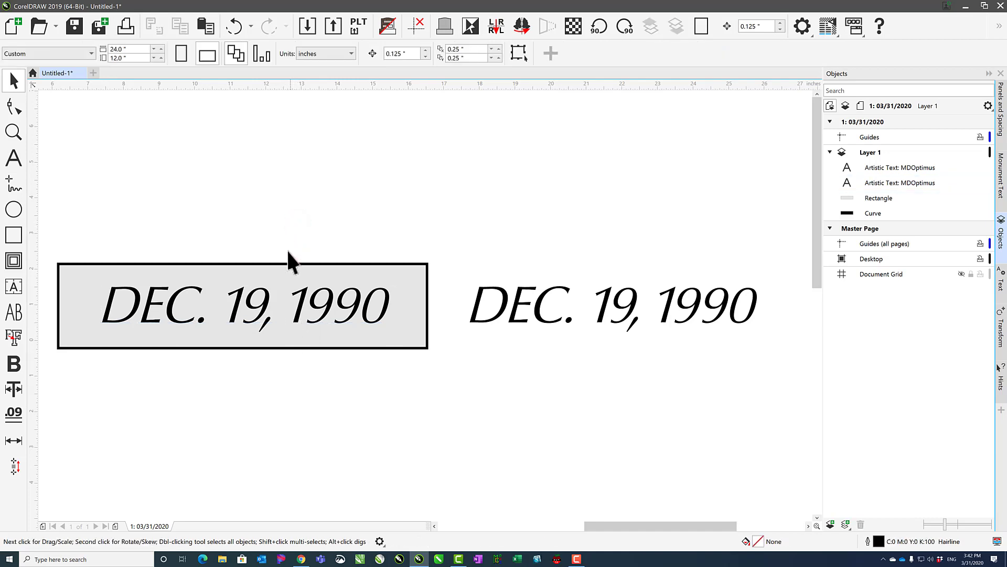
{"action": "left_click", "coordinate": [280, 321]}
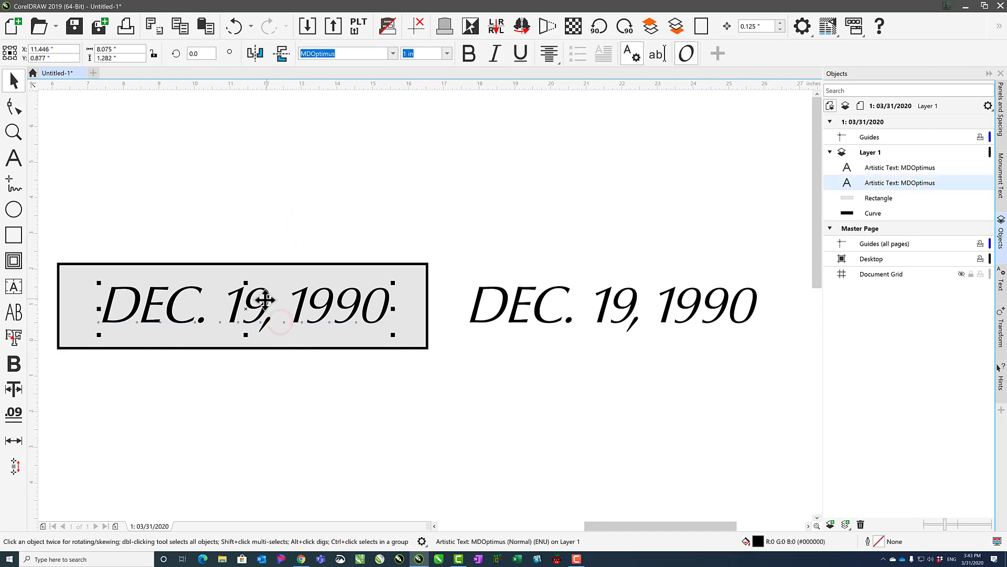